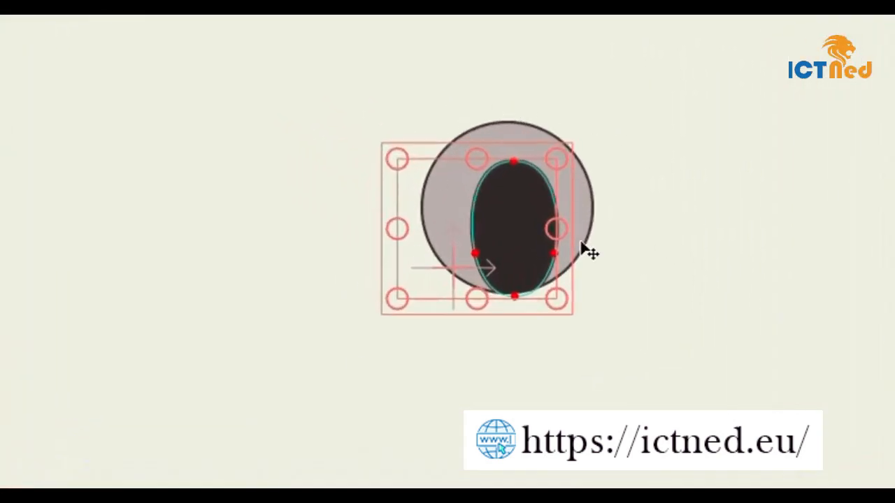
- Move the black oval pupil slightly within the masked grey circle
mouse_move(501, 214)
left_mouse_down()
mouse_move(559, 216)
mouse_move(490, 152)
mouse_move(430, 188)
mouse_move(476, 230)
mouse_move(499, 234)
mouse_move(552, 208)
mouse_move(480, 175)
mouse_move(440, 217)
mouse_move(517, 206)
mouse_move(566, 168)
mouse_move(475, 219)
mouse_move(446, 188)
mouse_move(525, 188)
mouse_move(490, 259)
mouse_move(496, 198)
left_mouse_up()
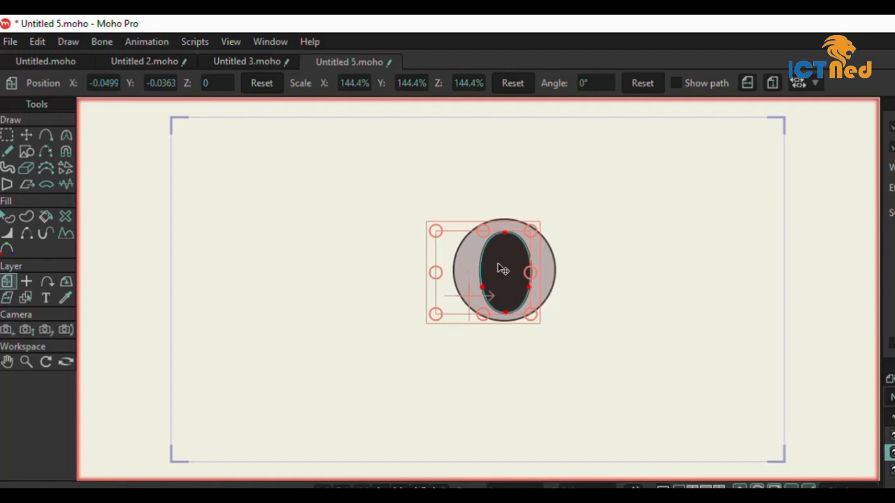
- Create a new document and draw a wide horizontal ellipse around the centre of the canvas
key("ctrl+n")
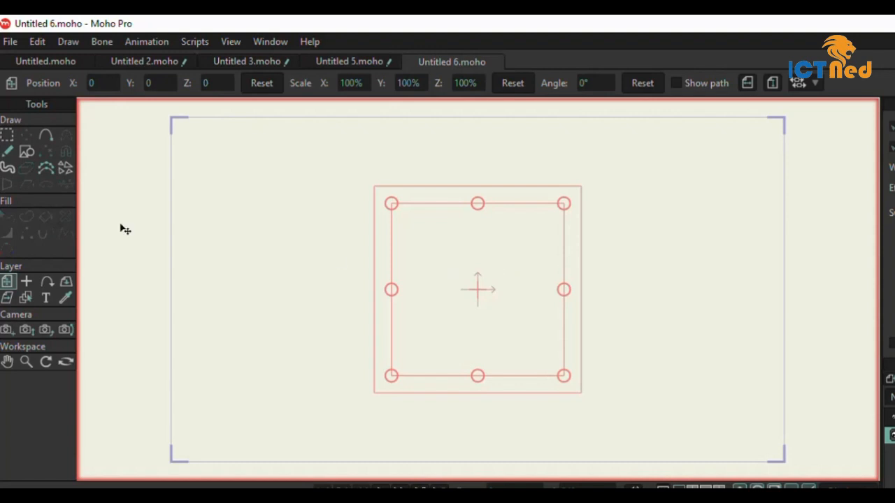
left_click(30, 151)
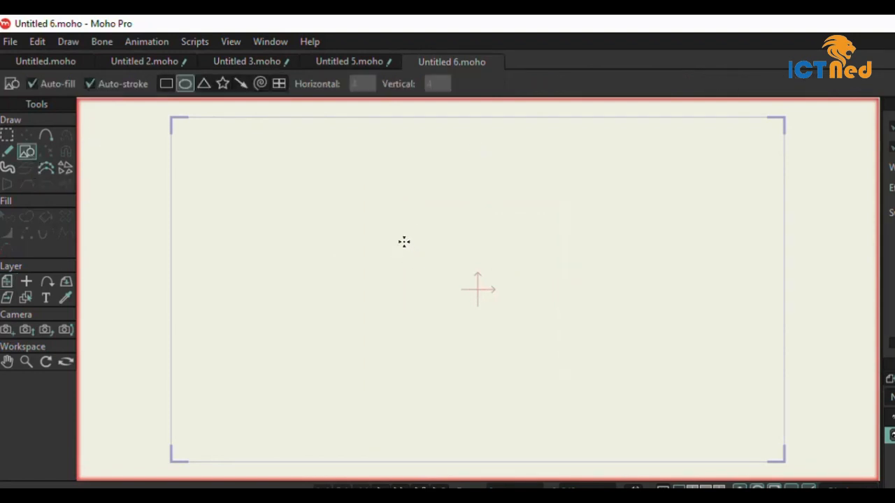
mouse_move(387, 238)
left_mouse_down()
mouse_move(469, 342)
mouse_move(611, 337)
mouse_move(596, 339)
mouse_move(601, 346)
left_mouse_up()
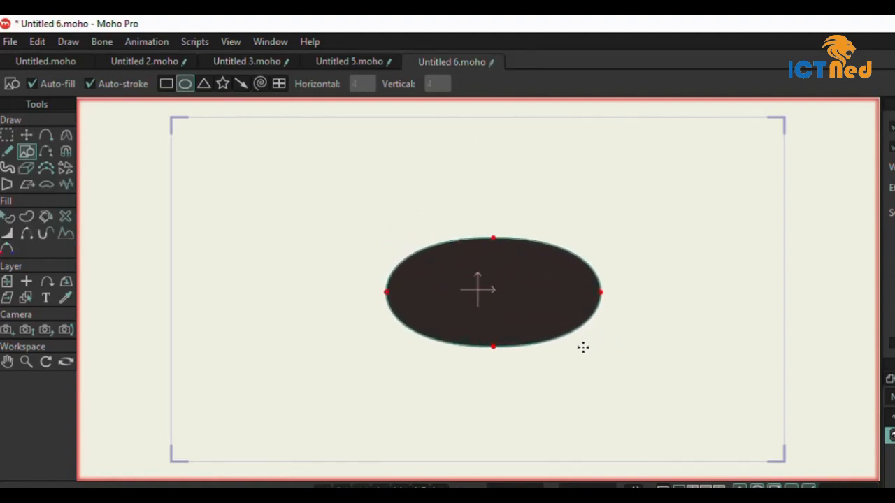
- Change the wide ellipse's fill colour to the light grey 918A8A
left_click(11, 219)
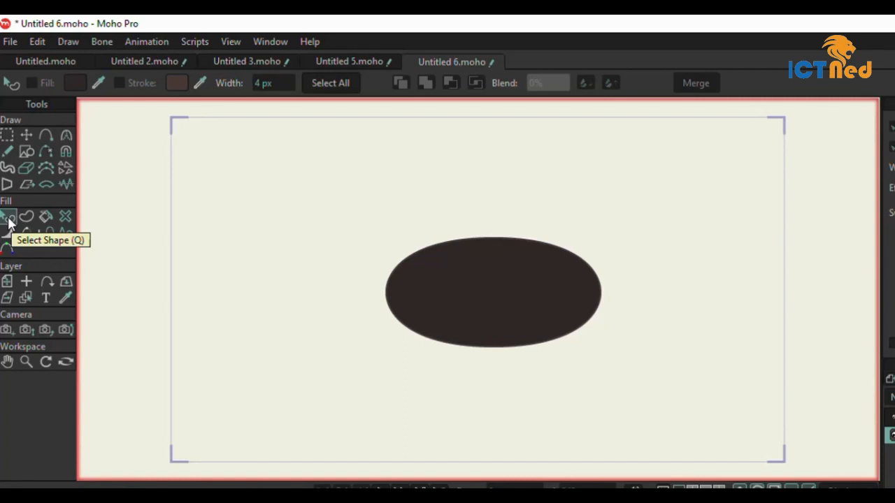
left_click(506, 315)
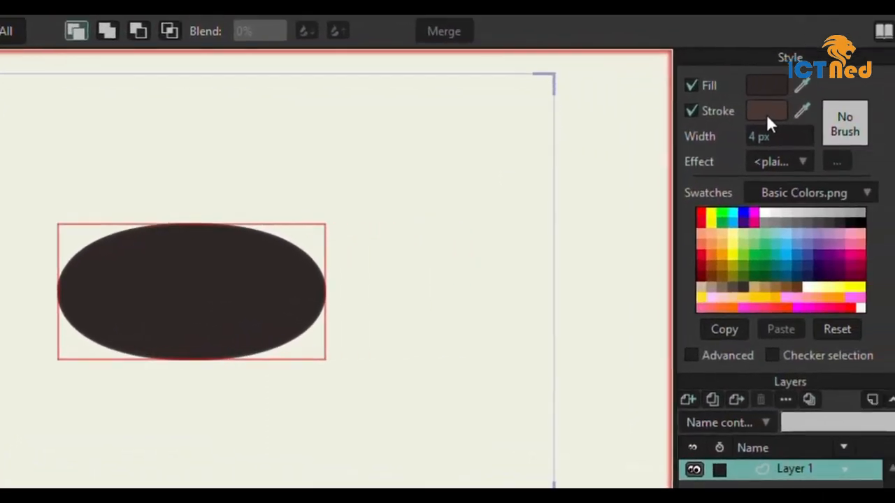
left_click(894, 139)
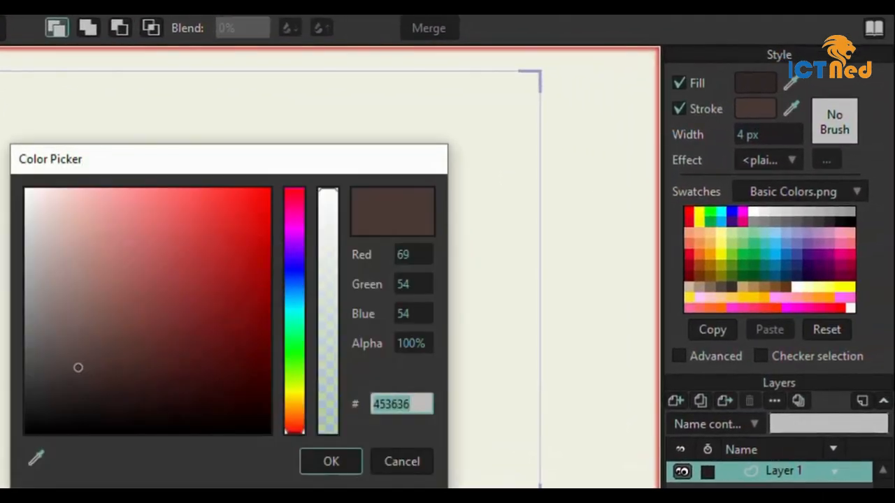
left_click(413, 462)
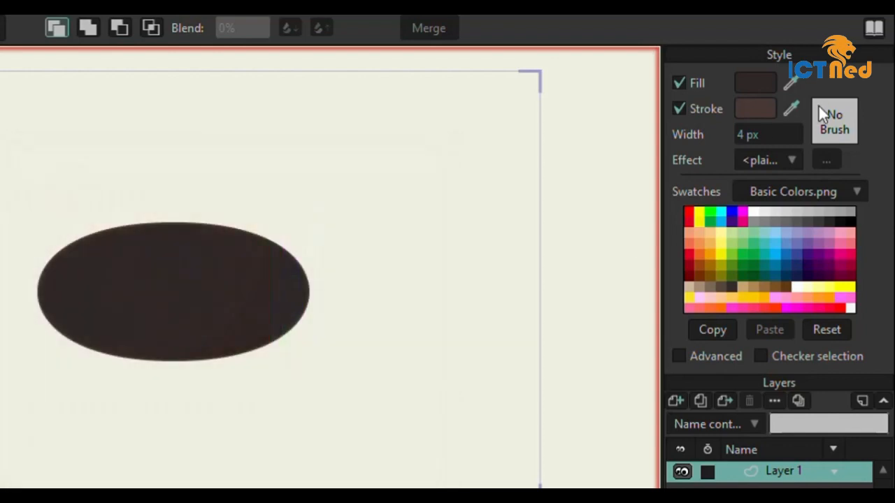
left_click(756, 83)
left_click(37, 294)
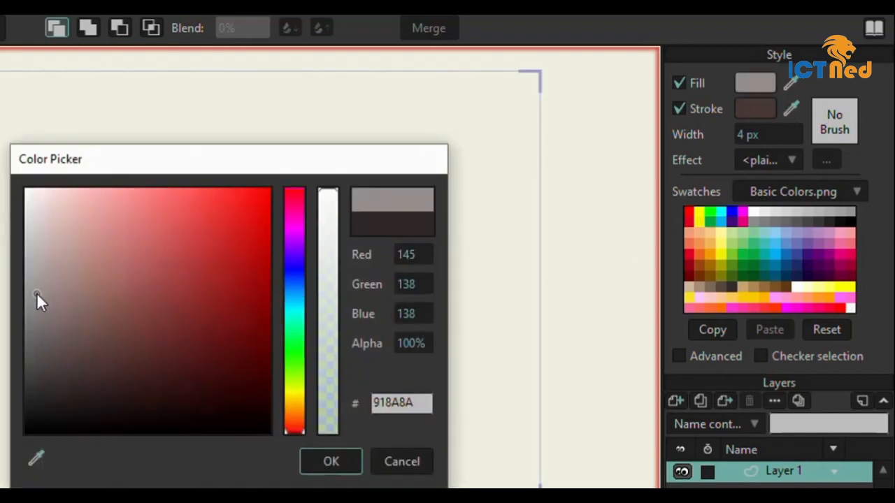
left_click(332, 461)
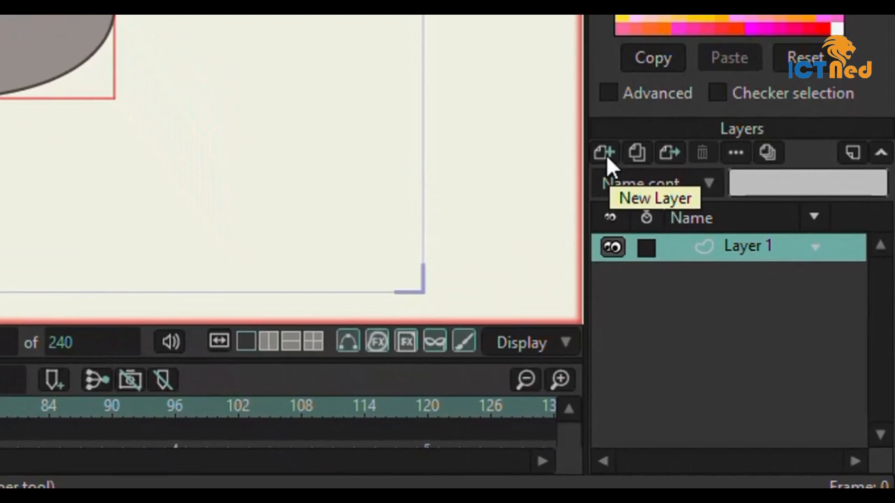
- Add a new vector layer and draw a tall, narrow ellipse on it crossing the right half of the grey ellipse
left_click(606, 155)
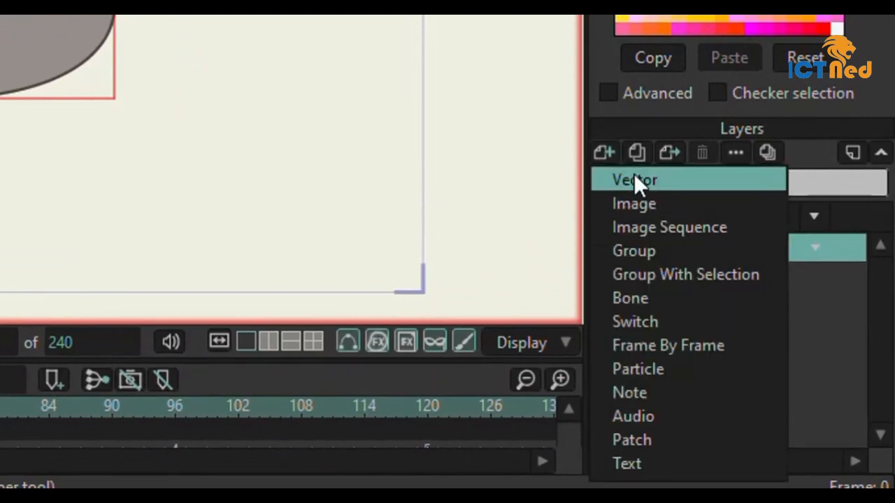
left_click(633, 180)
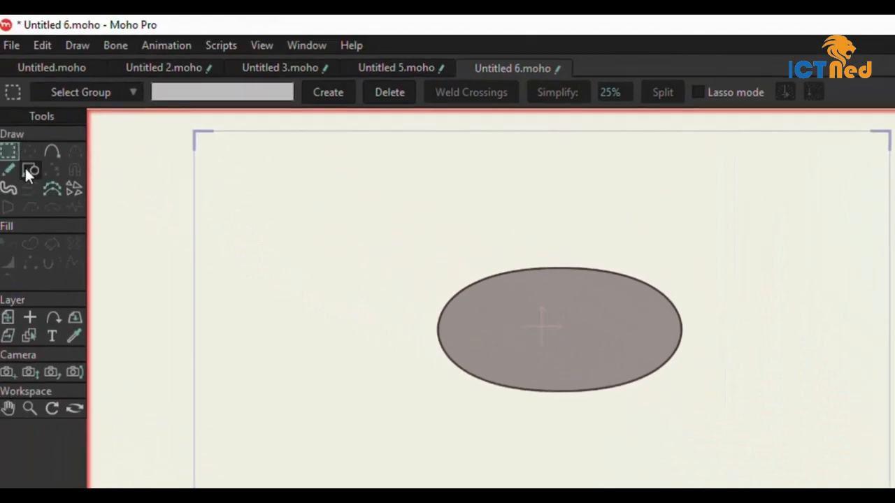
left_click(25, 171)
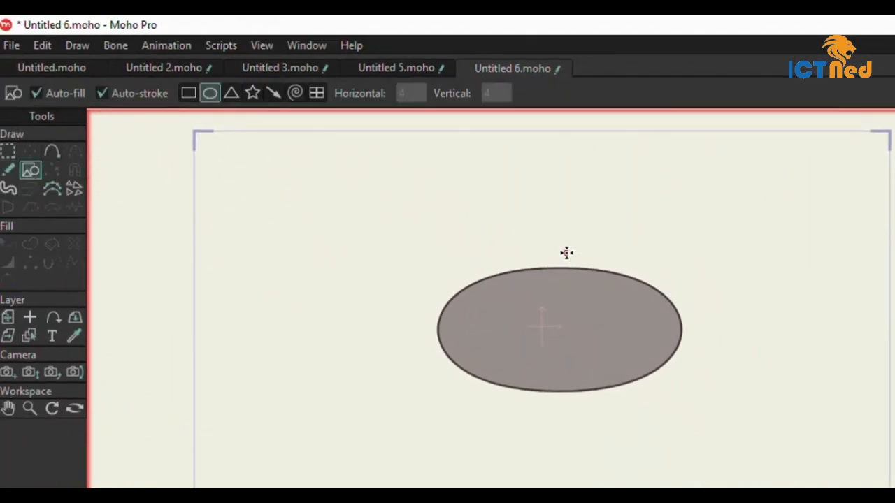
left_click_drag(566, 253, 647, 424)
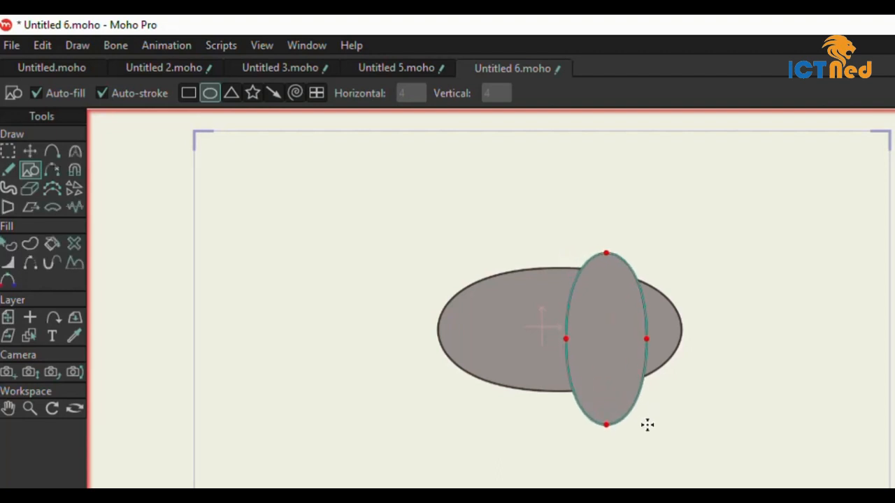
- Change the tall ellipse's fill colour to the near-black 1E1B1B
left_click(6, 255)
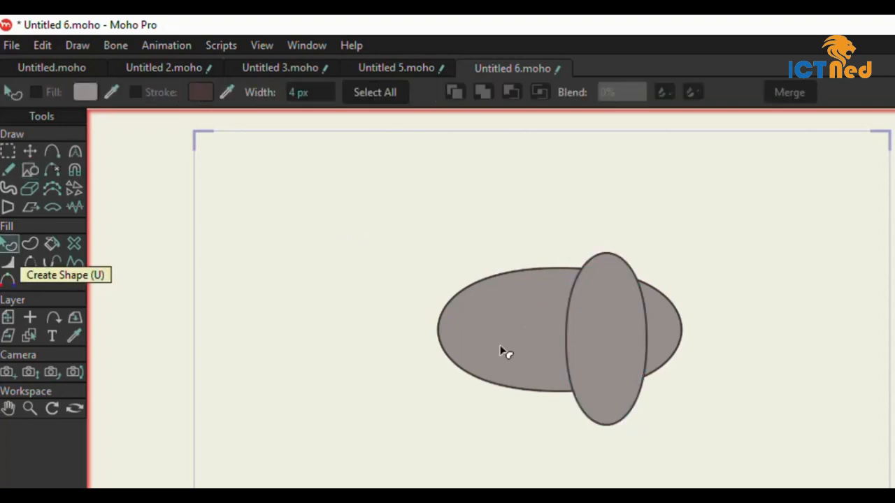
left_click(629, 341)
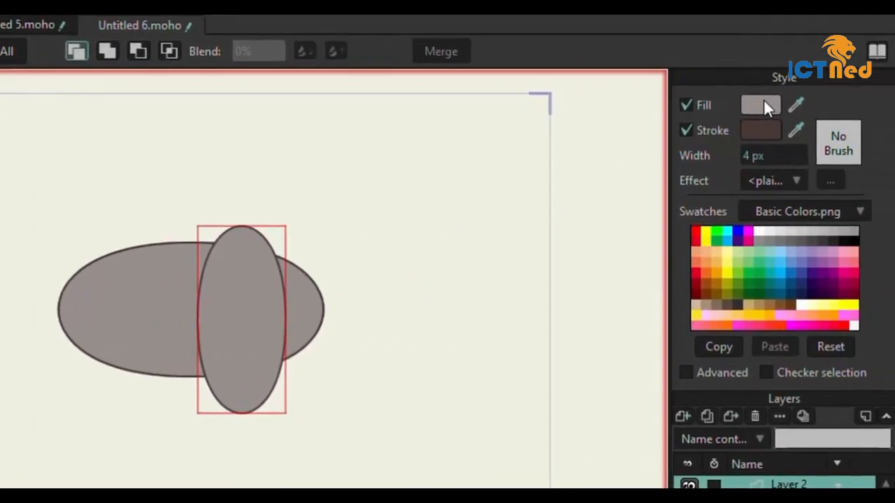
left_click(764, 103)
left_click(68, 394)
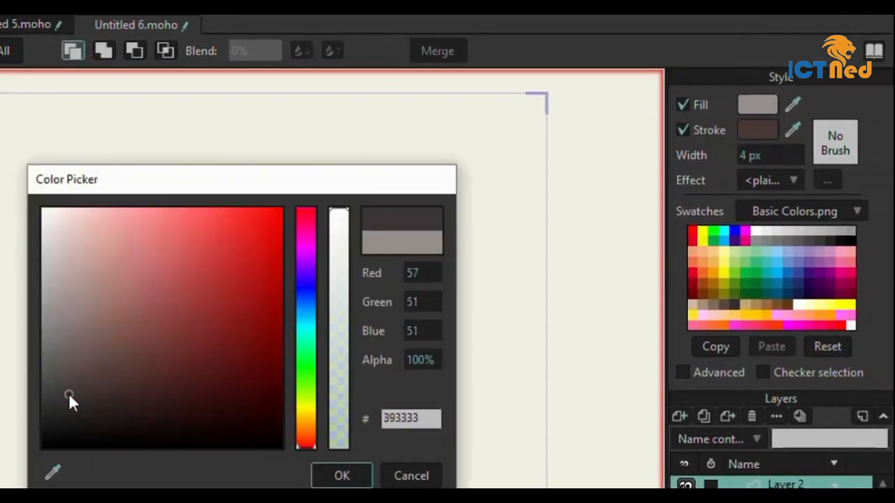
left_click(67, 420)
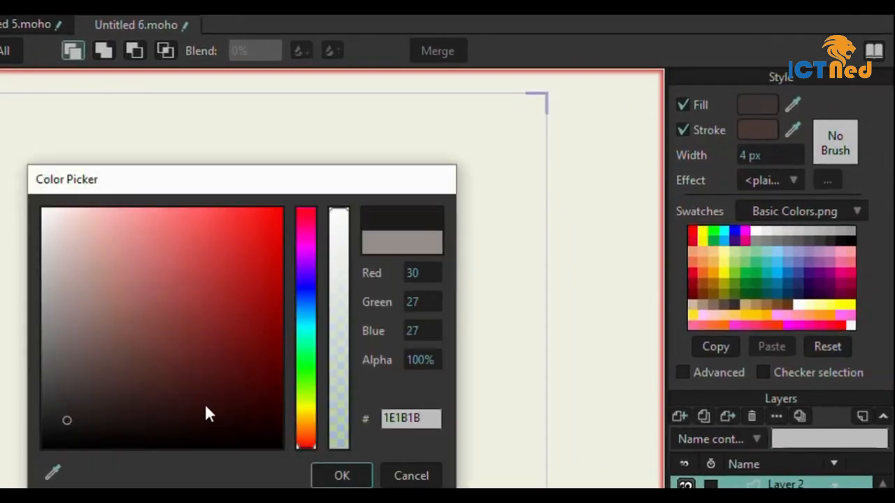
left_click(352, 475)
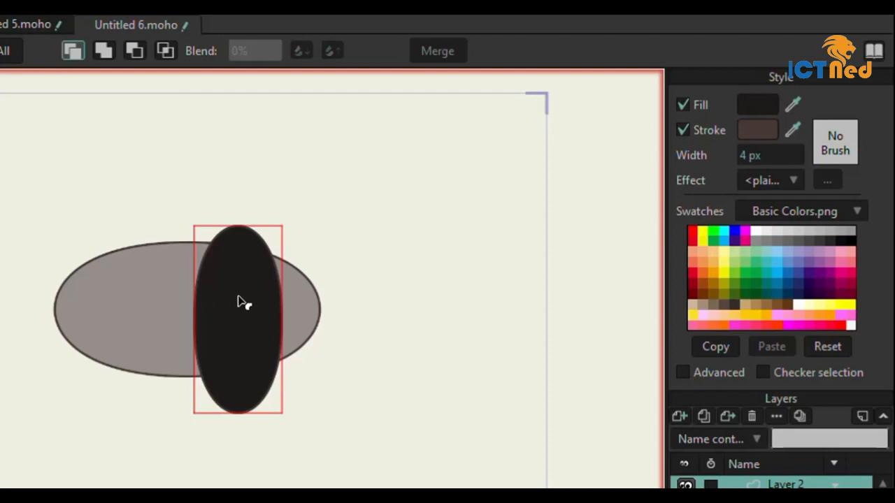
- Group Layer 1 and Layer 2 together, keeping the default group name
key("t")
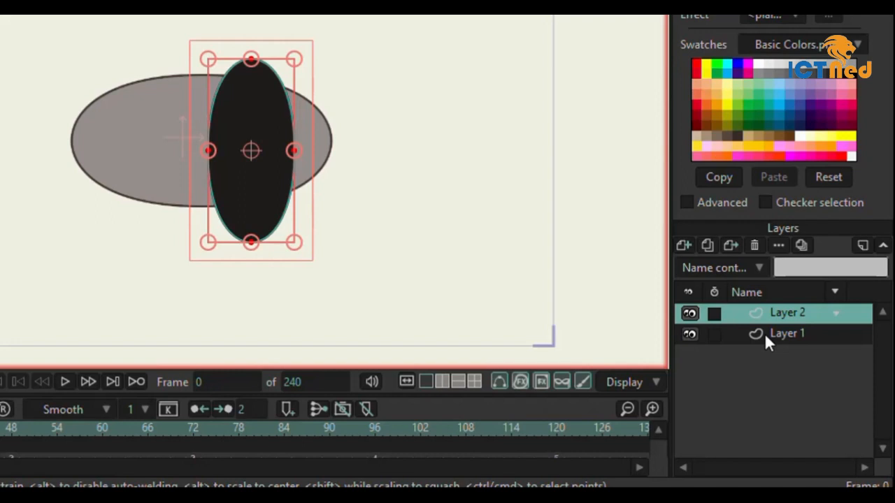
left_click(765, 334)
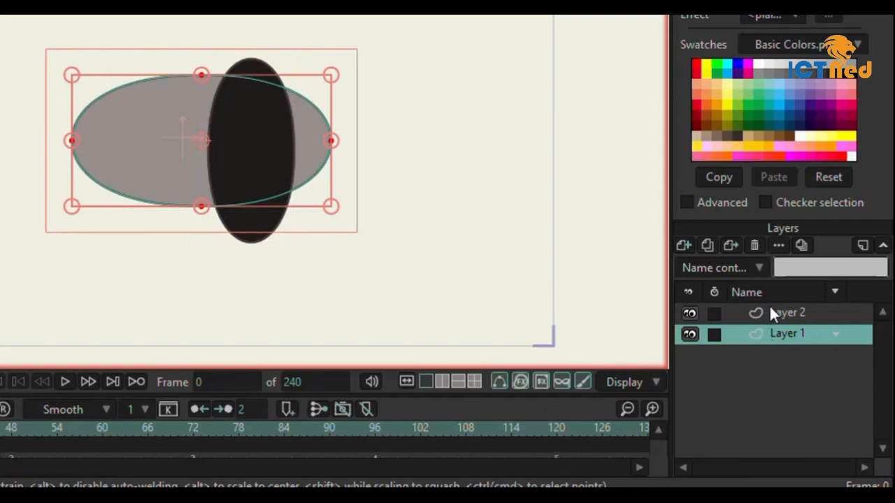
left_click(769, 313, "ctrl")
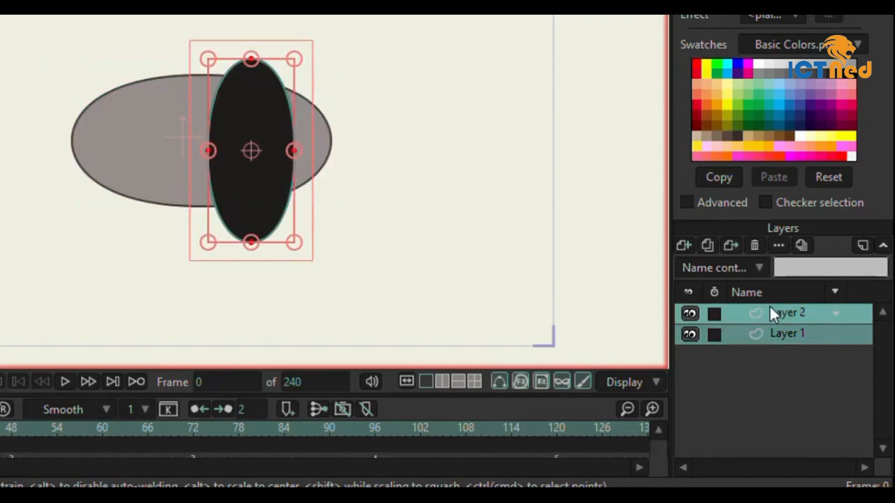
right_click(762, 320)
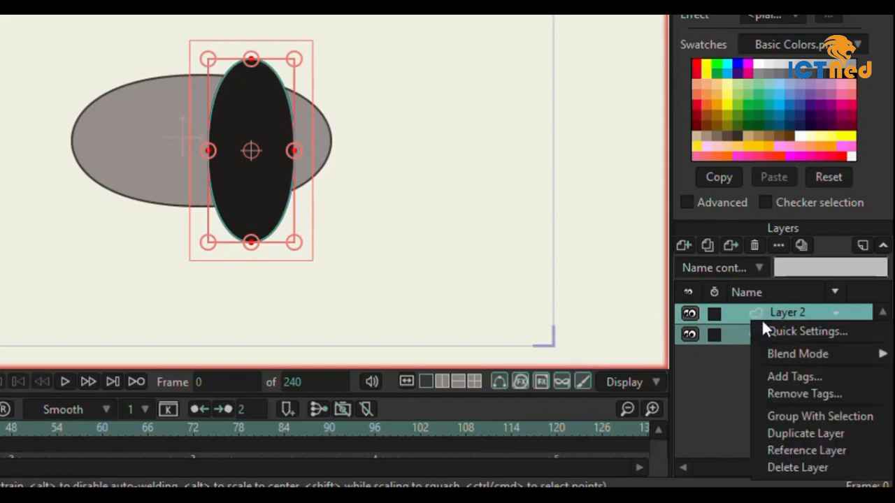
left_click(779, 415)
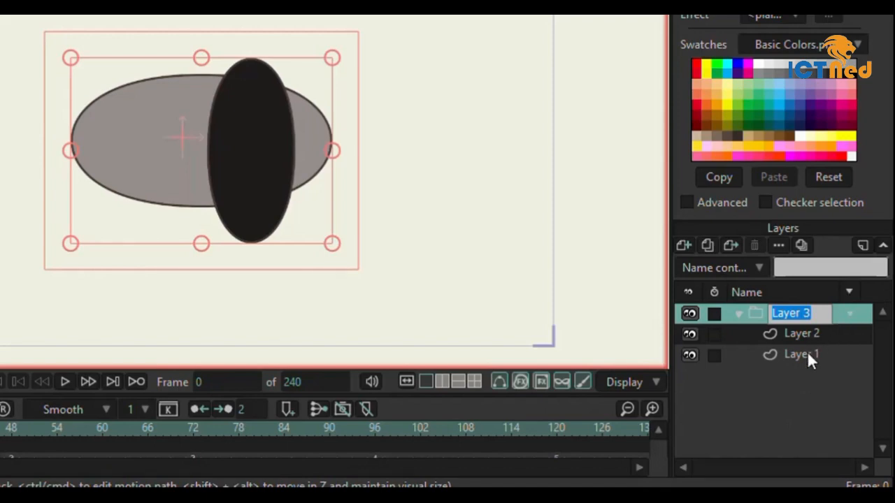
key("Return")
- Set the Group Mask of the Layer 3 group to Hide all and apply the layer settings
double_click(756, 312)
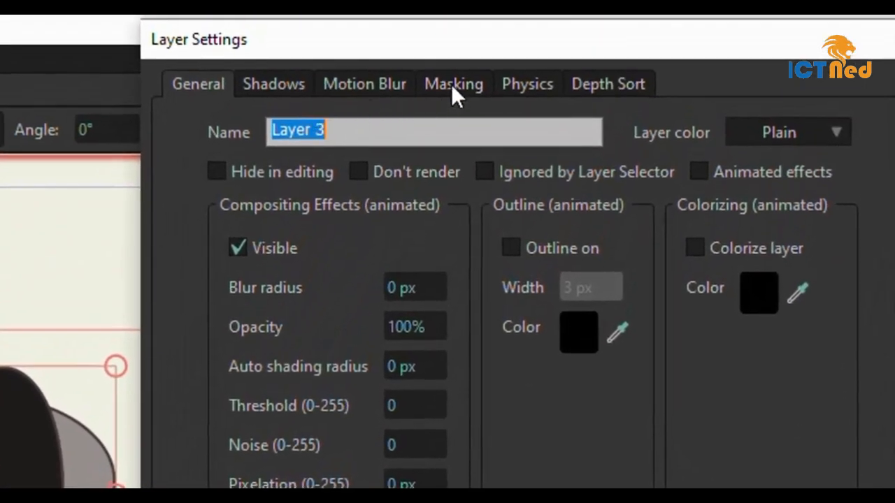
left_click(451, 88)
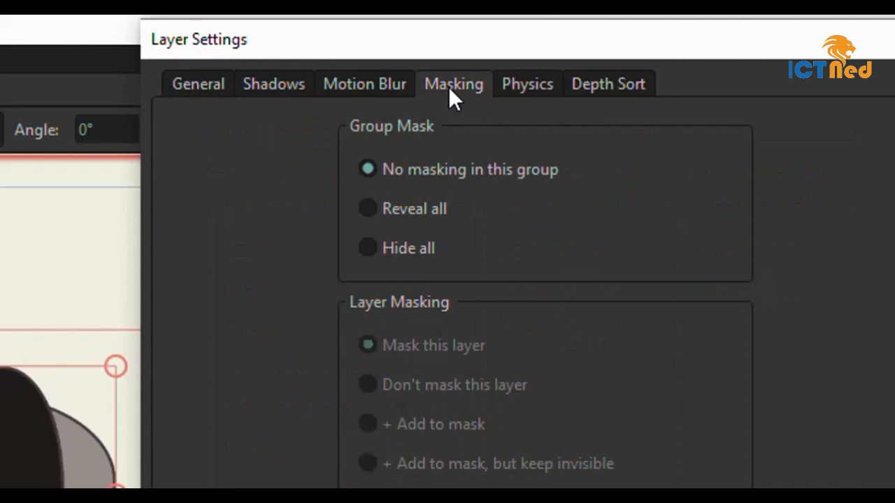
left_click(367, 248)
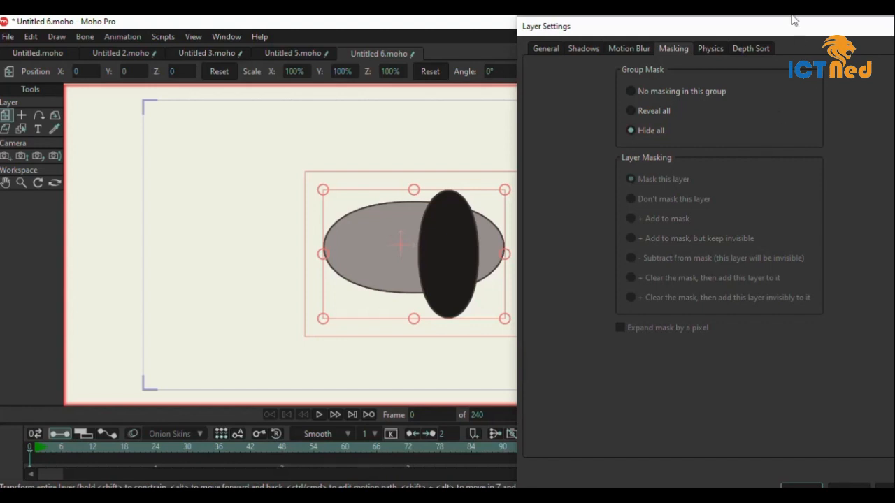
left_click_drag(794, 27, 767, 20)
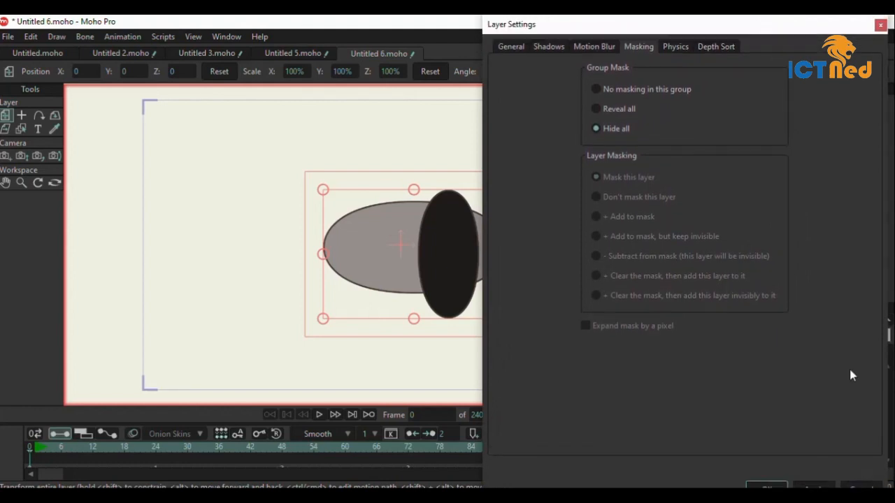
left_click(811, 489)
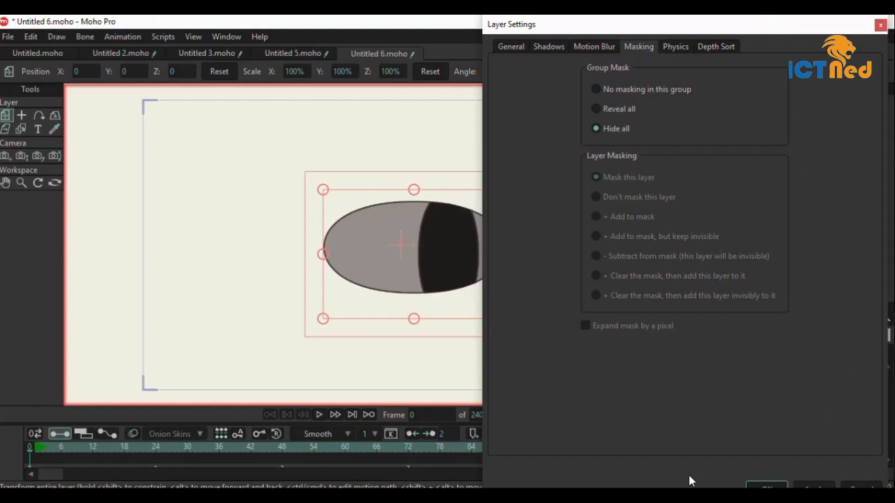
left_click(770, 488)
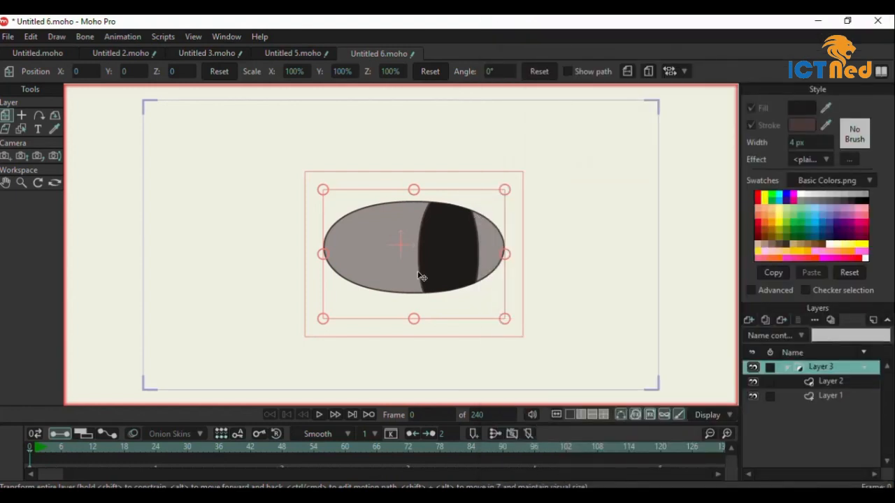
- Move the masked group slightly down, and shift Layer 2's black ellipse around inside the grey ellipse, ending right of its centre
left_click_drag(421, 278, 423, 296)
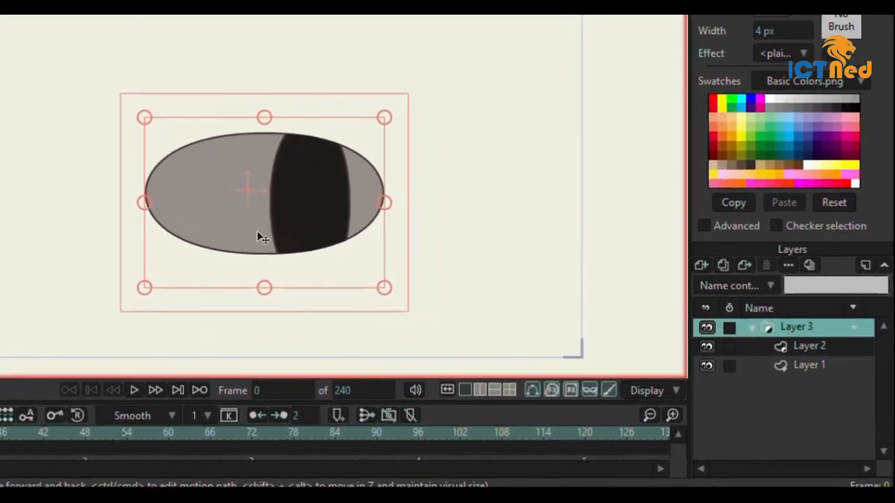
left_click(790, 347)
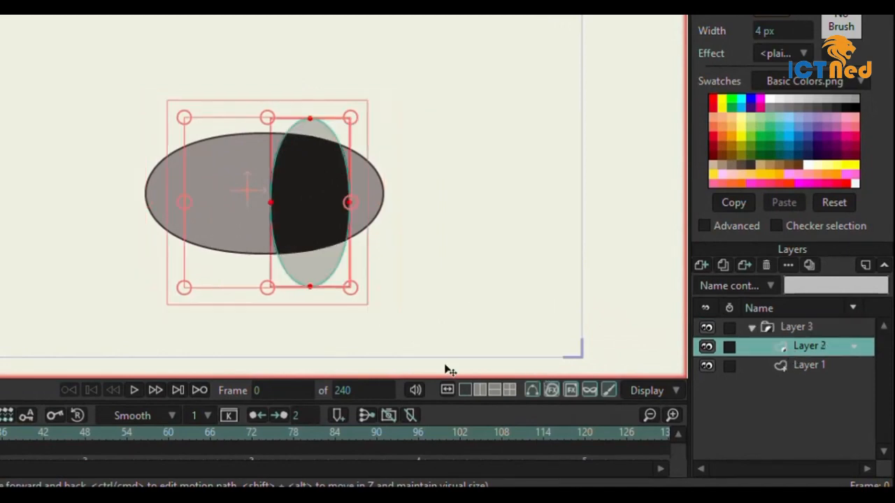
mouse_move(317, 227)
left_mouse_down()
mouse_move(214, 208)
mouse_move(202, 242)
mouse_move(345, 256)
mouse_move(278, 189)
mouse_move(244, 190)
mouse_move(190, 234)
mouse_move(270, 250)
mouse_move(305, 237)
left_mouse_up()
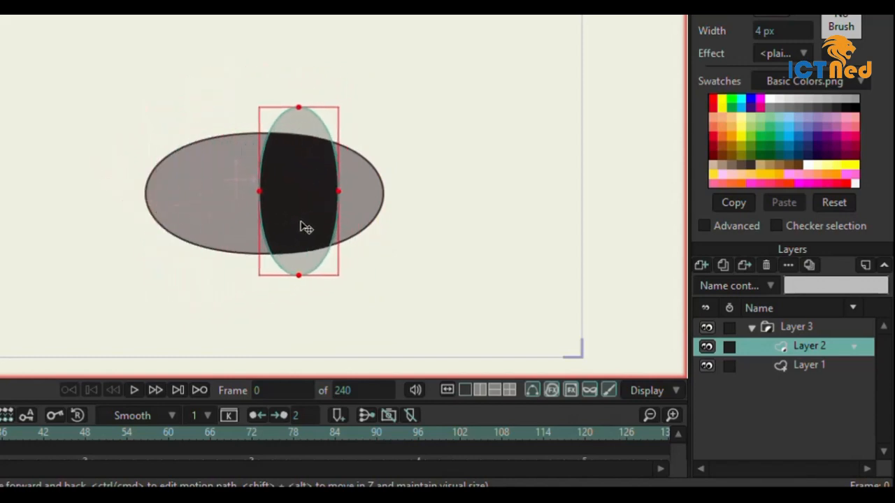
left_click_drag(306, 228, 274, 228)
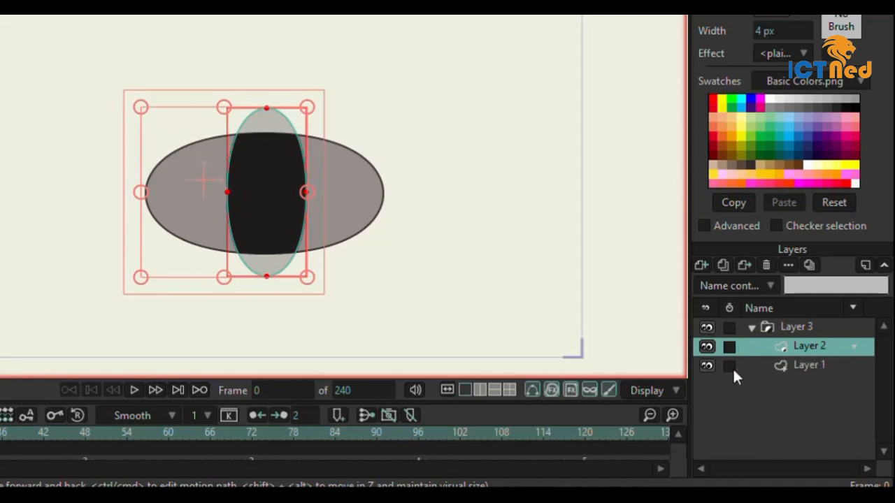
left_click(275, 208)
left_click_drag(276, 207, 310, 230)
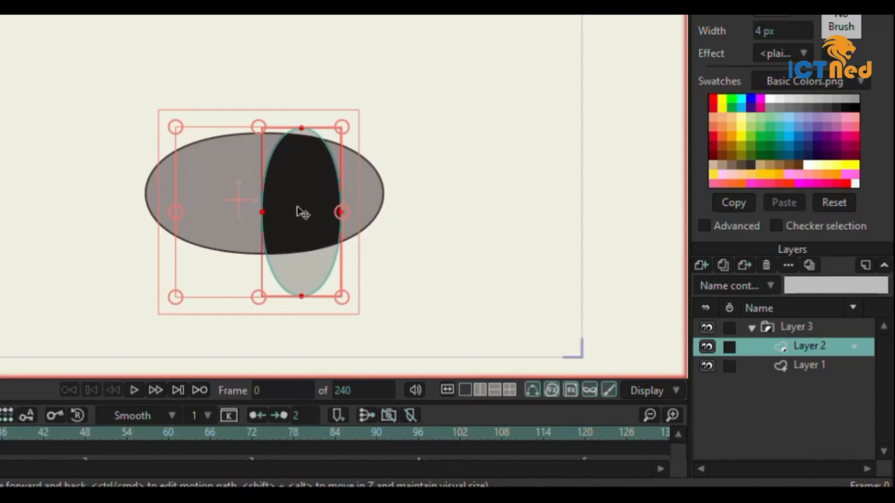
- Centre Layer 2's black ellipse inside the grey ellipse, and enlarge both Layer 1's grey ellipse and Layer 2's black ellipse
left_click_drag(302, 213, 282, 193)
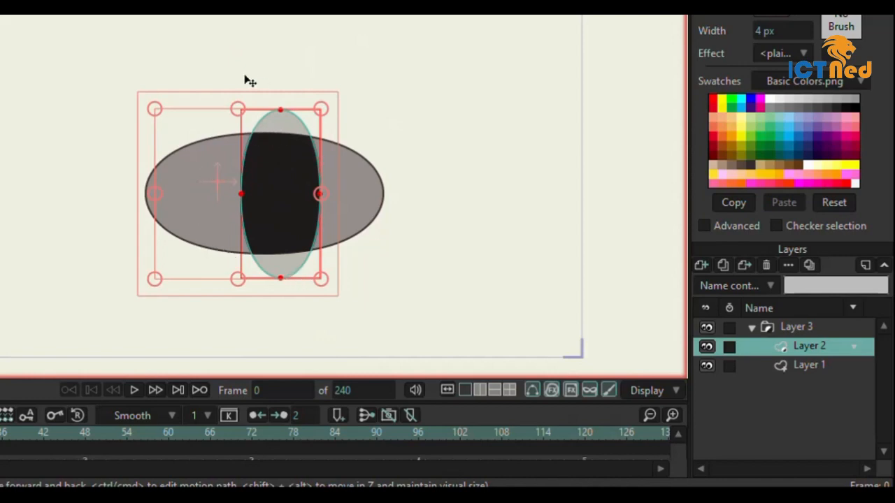
mouse_move(292, 210)
left_mouse_down()
mouse_move(301, 186)
mouse_move(349, 188)
mouse_move(352, 212)
mouse_move(208, 236)
mouse_move(245, 176)
mouse_move(294, 209)
mouse_move(284, 214)
left_mouse_up()
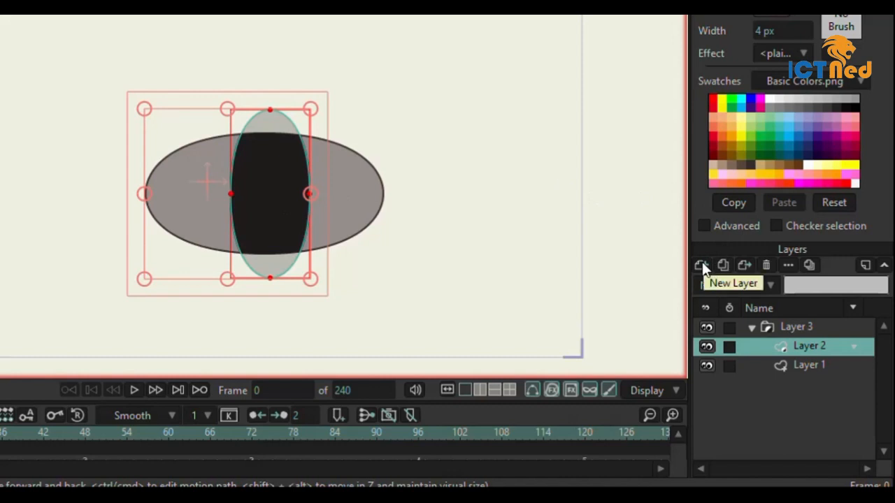
left_click(802, 365)
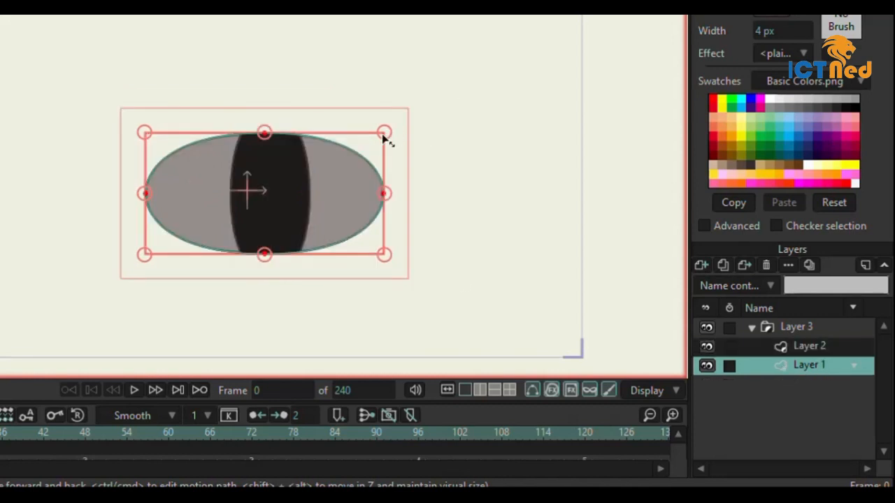
left_click_drag(384, 134, 463, 106)
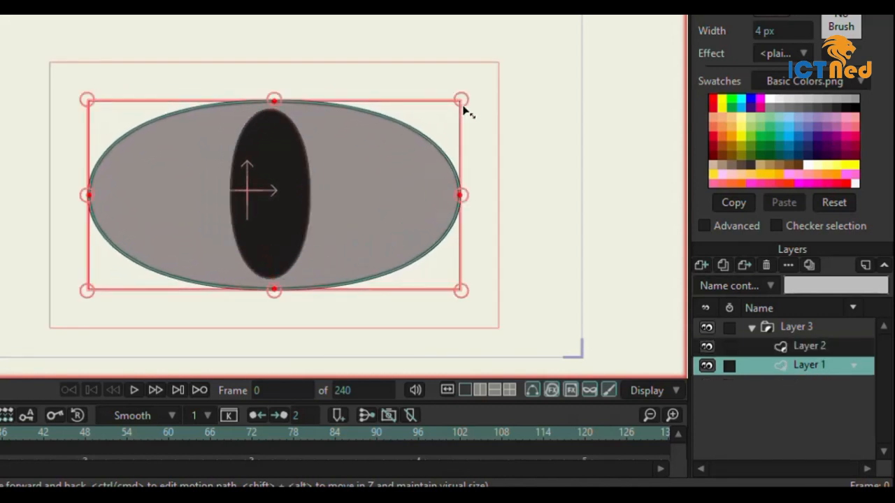
left_click(781, 350)
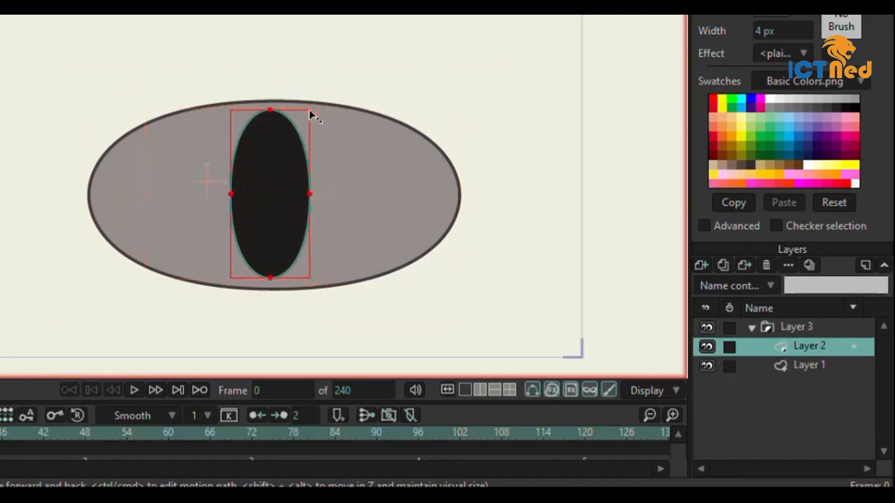
left_click_drag(310, 114, 337, 91)
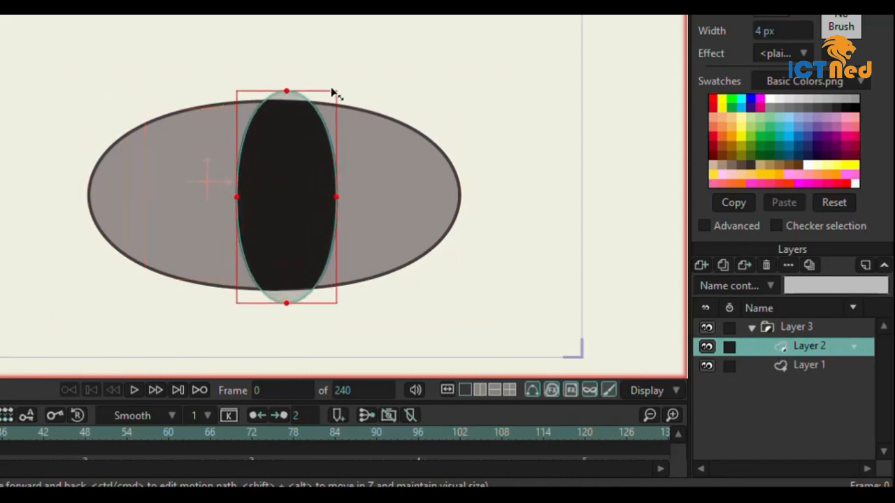
- Add a new vector layer above Layer 2 and draw a triangle overlapping the lower right edge of the grey ellipse
left_click(702, 263)
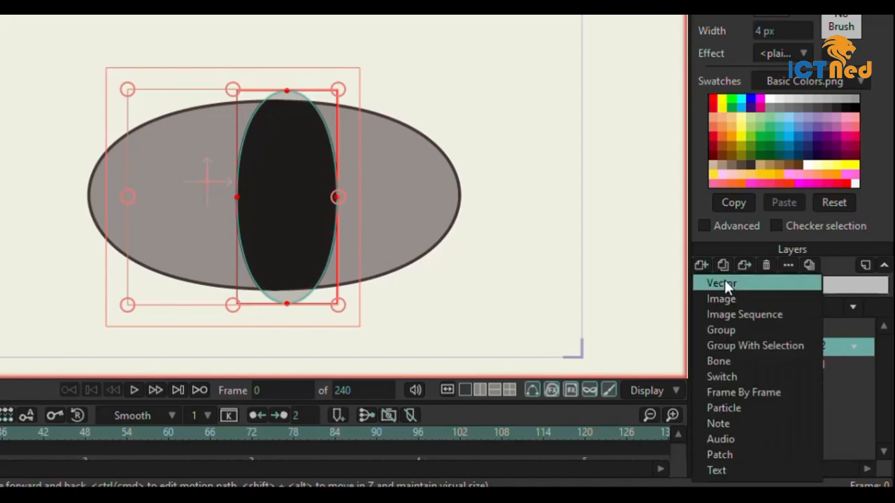
left_click(726, 281)
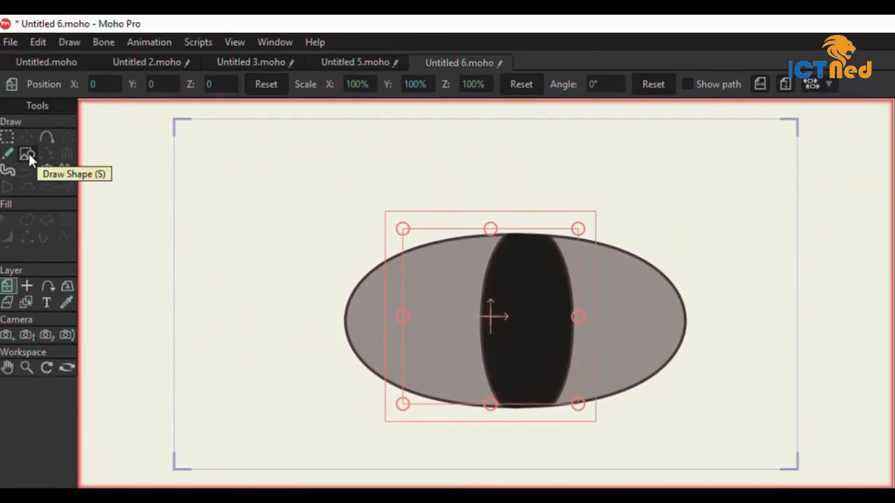
left_click(28, 154)
left_click_drag(609, 274, 609, 378)
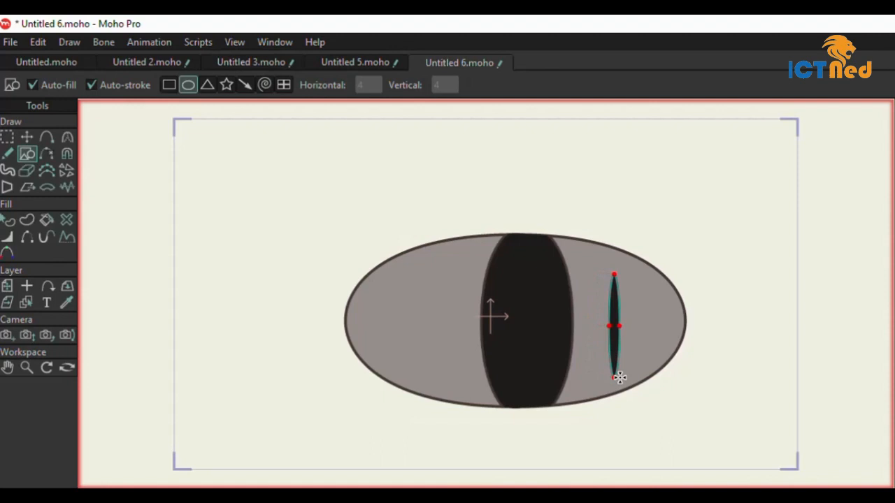
key("ctrl+z")
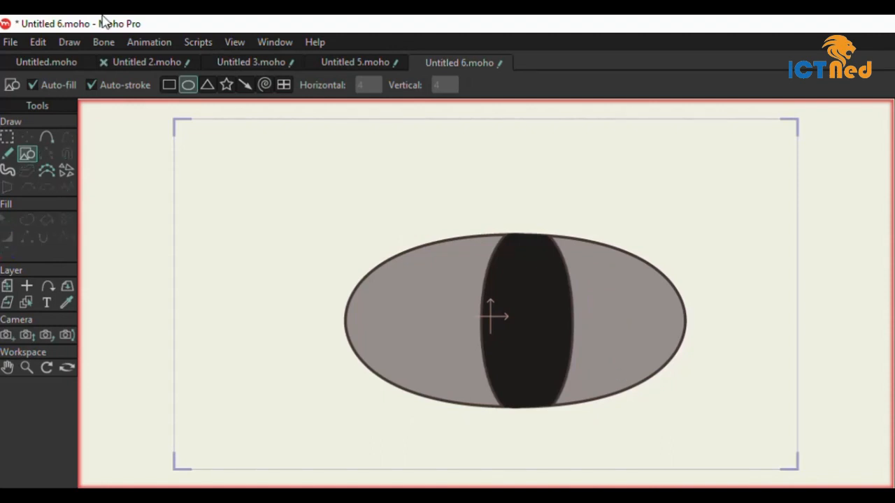
left_click(208, 85)
left_click_drag(595, 288, 671, 386)
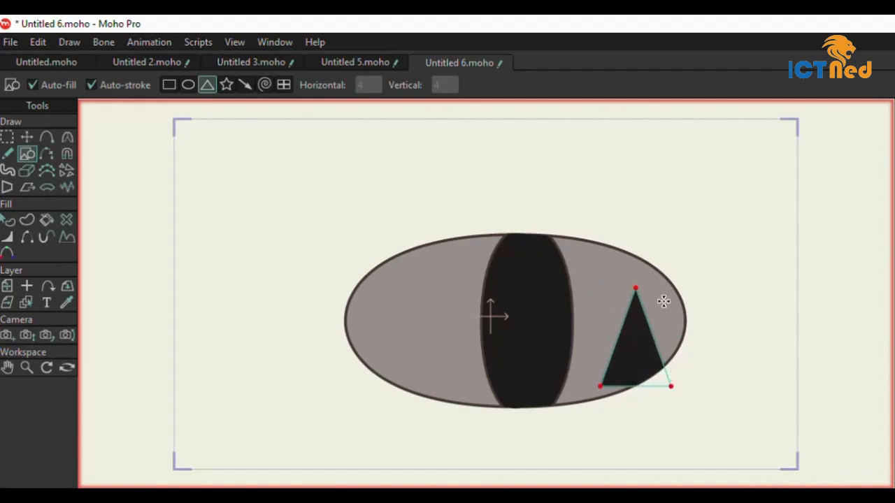
- Select the triangle shape and change its fill colour to the red B72A2A
left_click(7, 224)
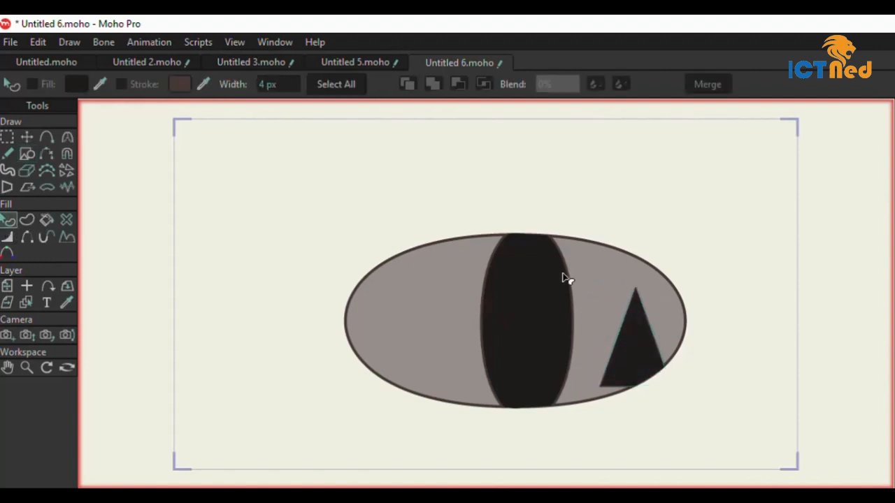
left_click(637, 361)
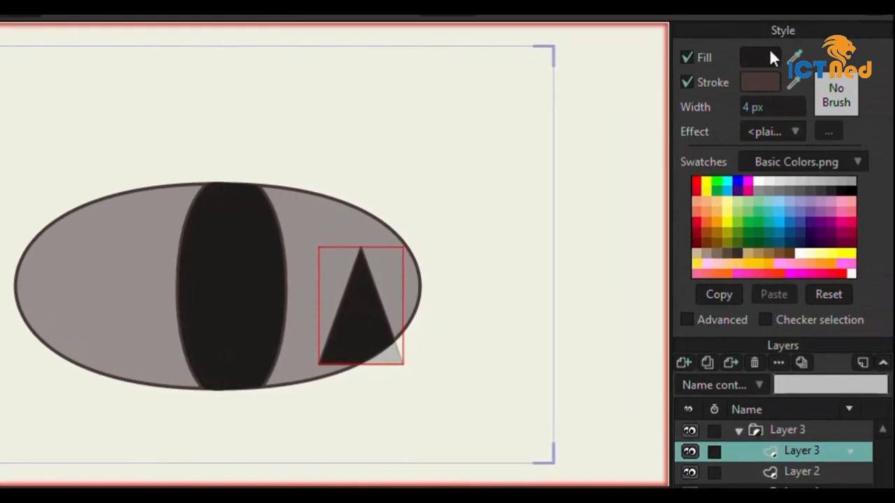
left_click(752, 59)
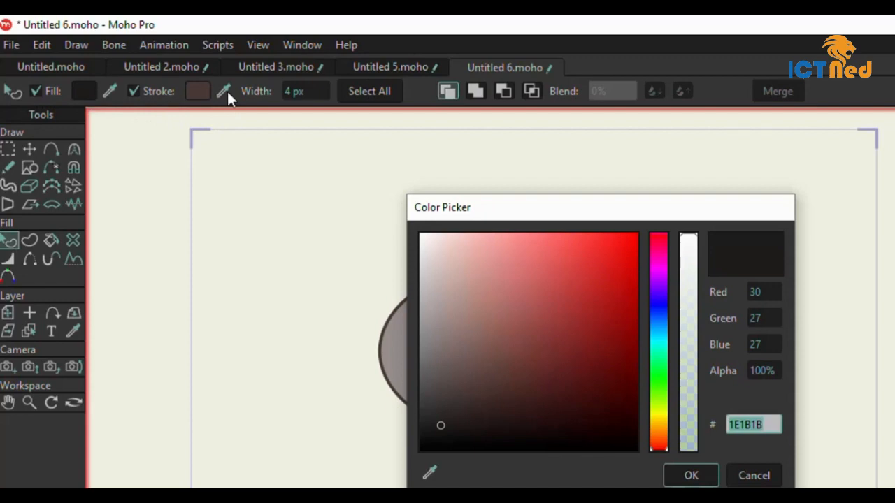
left_click(586, 295)
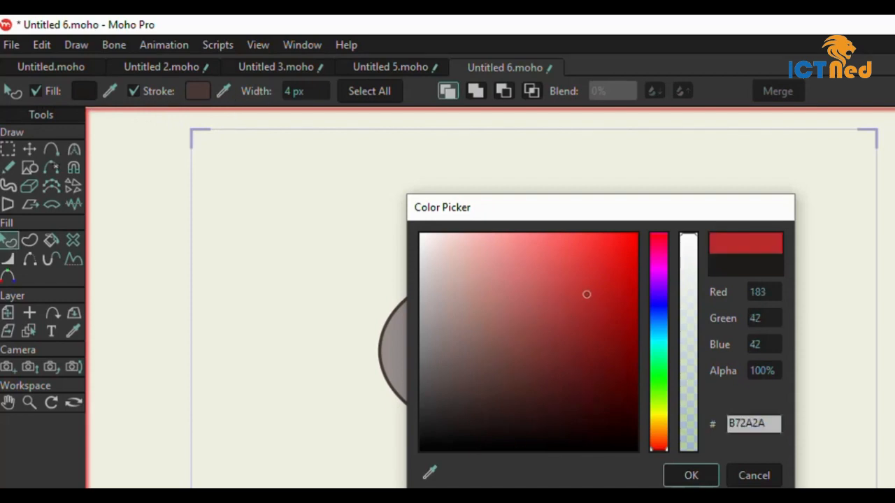
left_click(701, 477)
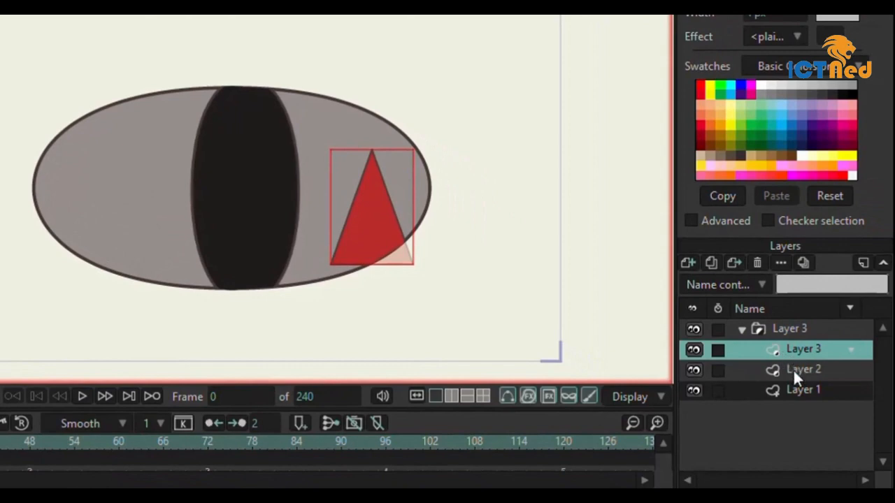
- Set the triangle layer's masking to + Add to mask and apply the layer settings
double_click(792, 349)
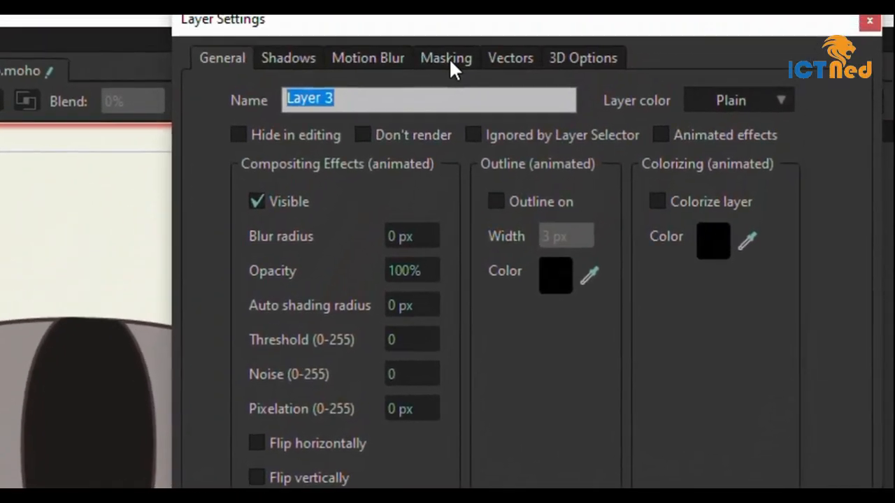
left_click(449, 57)
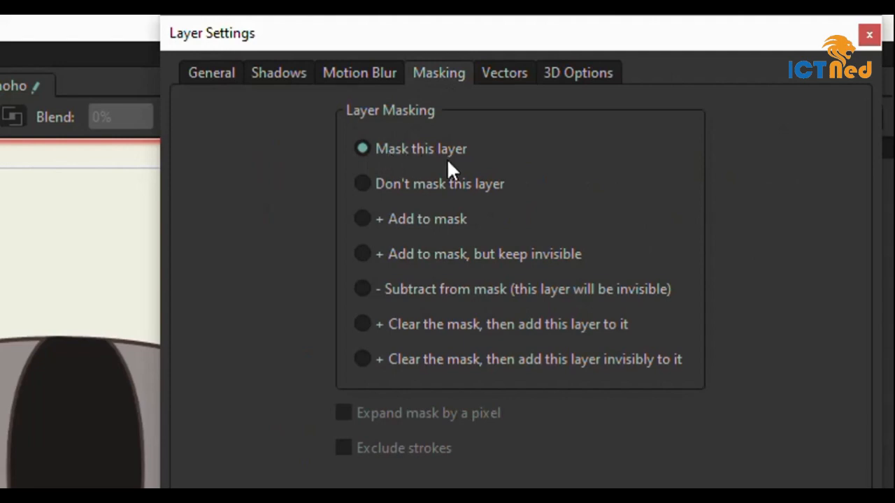
left_click_drag(521, 48, 0, 47)
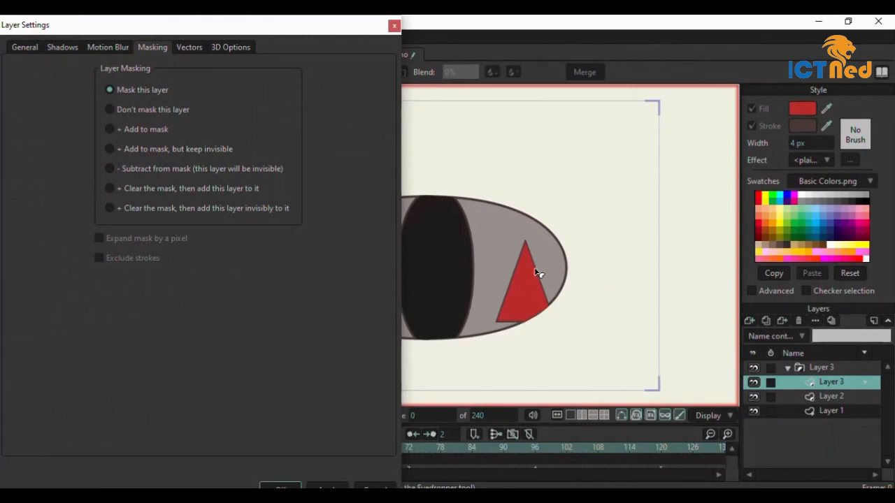
left_click(109, 109)
left_click(109, 131)
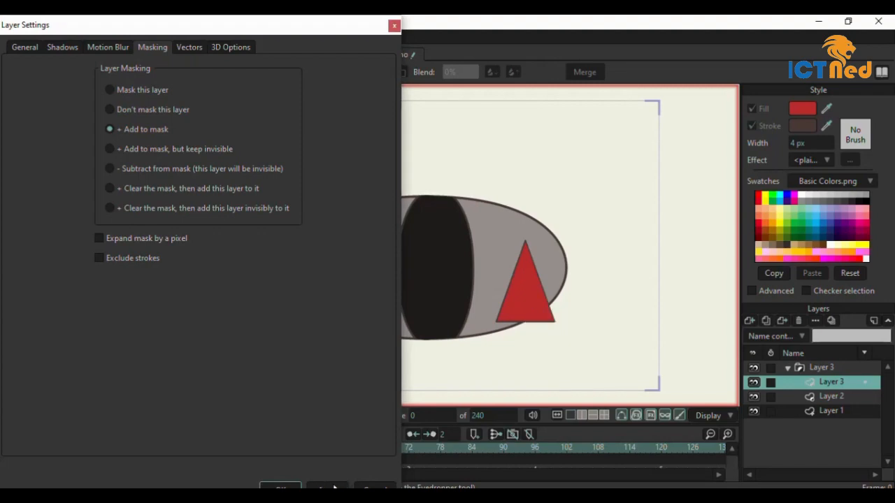
left_click(269, 488)
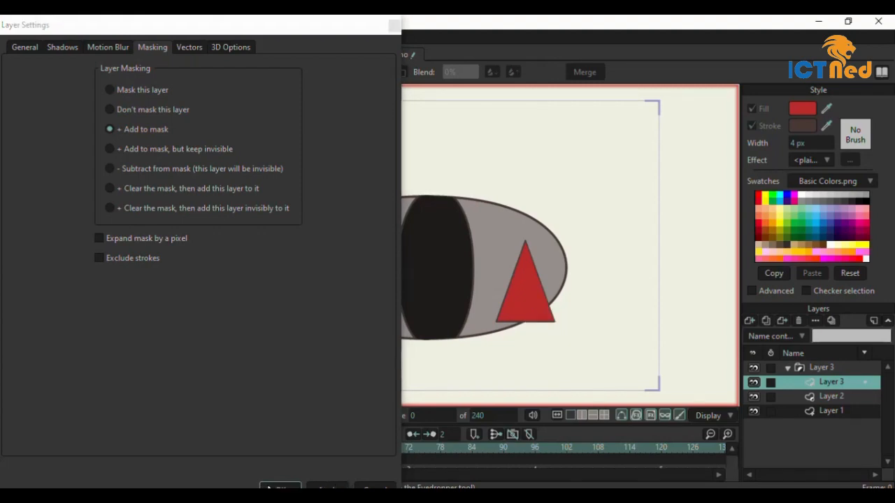
- Move the whole Layer 3 group slightly right, and shift the triangle layer up and left until it touches the black ellipse
left_click(839, 368)
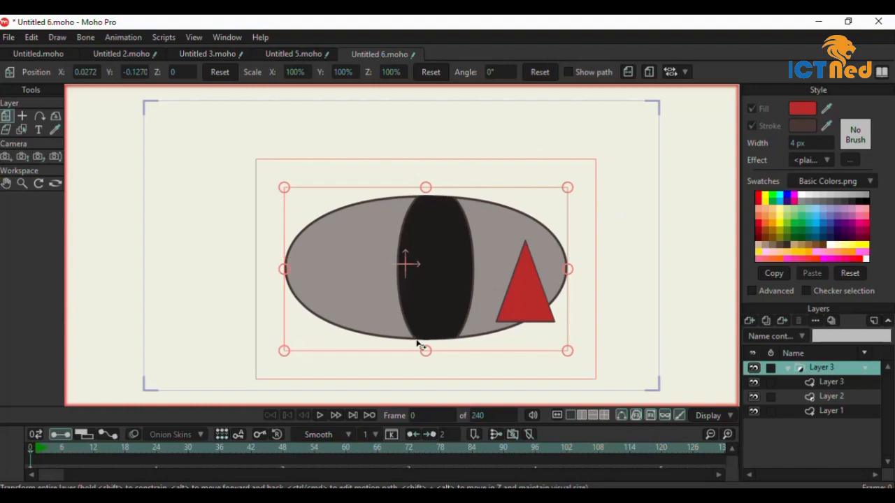
mouse_move(537, 319)
left_mouse_down()
mouse_move(579, 320)
mouse_move(545, 321)
left_mouse_up()
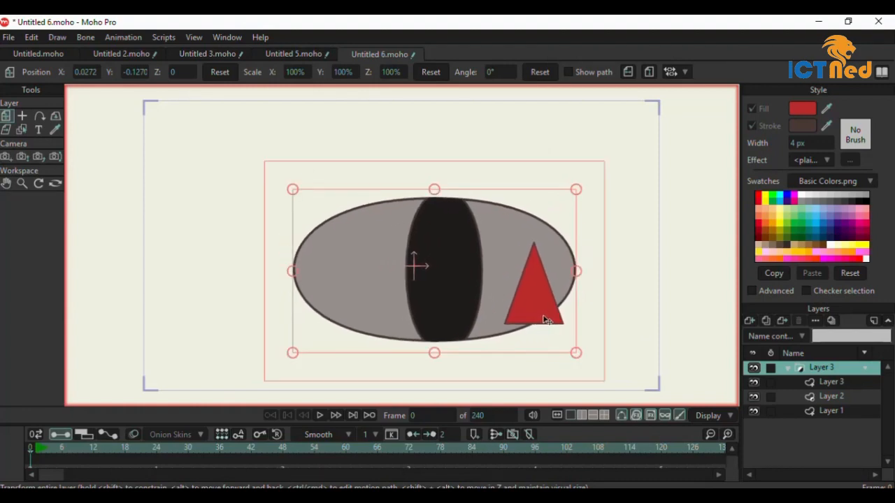
left_click(813, 385)
left_click_drag(546, 285, 510, 274)
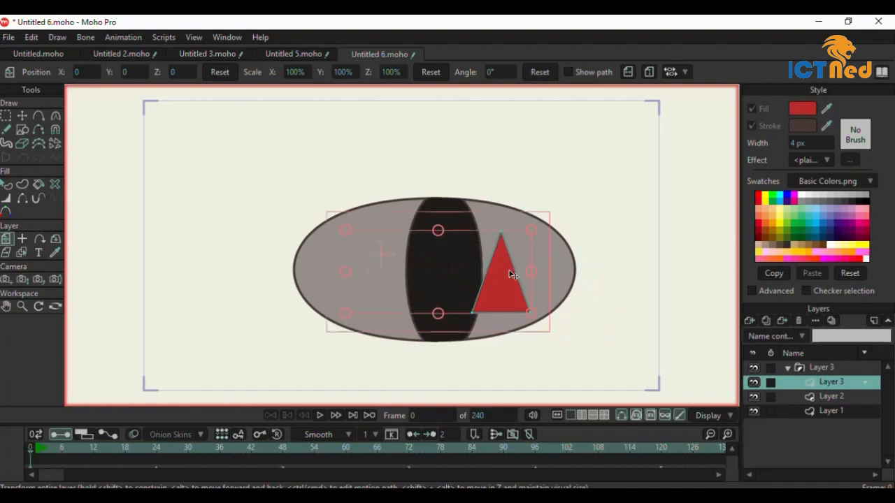
- Set Layer 2's masking to + Add to mask, but keep invisible, and move the layer up and left to about X -0.40, Y 0.14
double_click(831, 397)
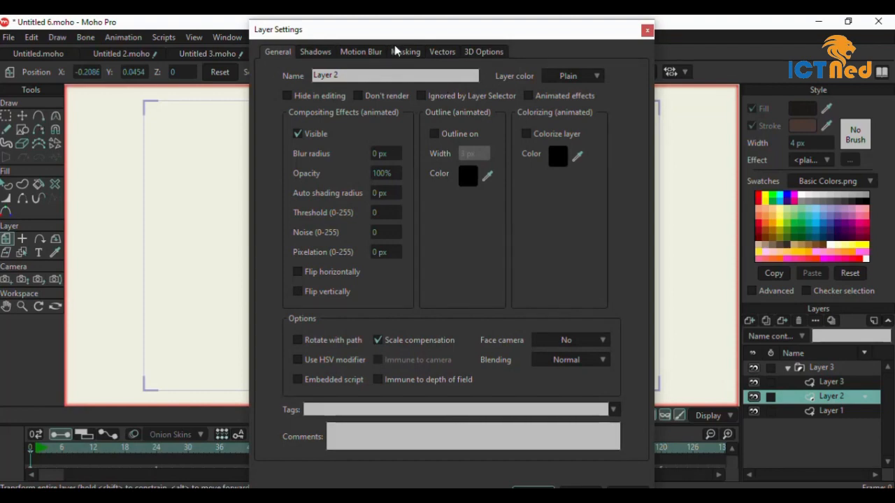
left_click(401, 53)
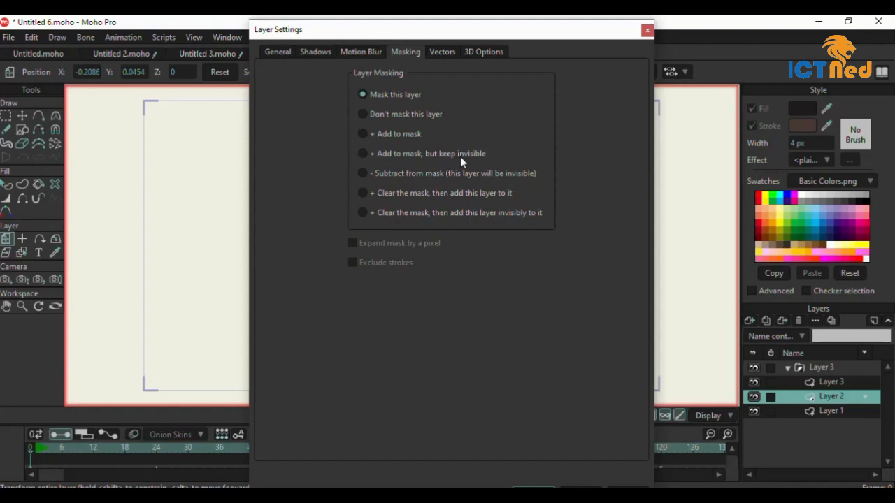
left_click(362, 154)
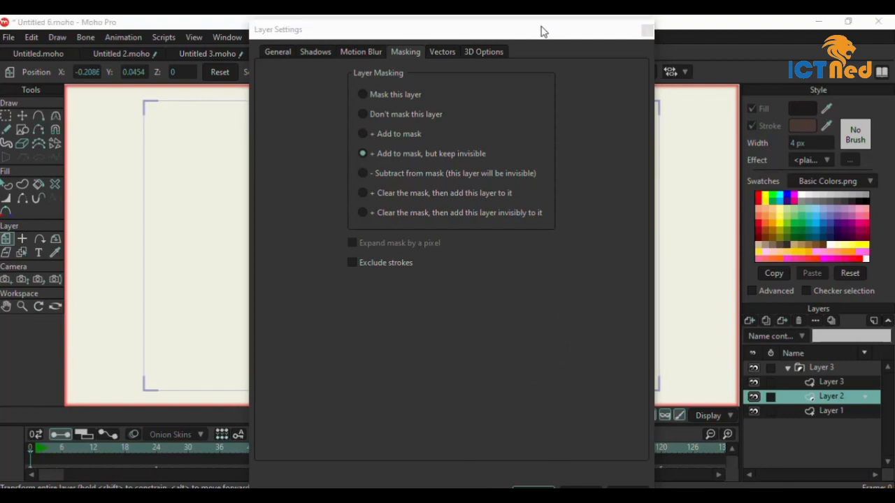
left_click_drag(543, 31, 536, 27)
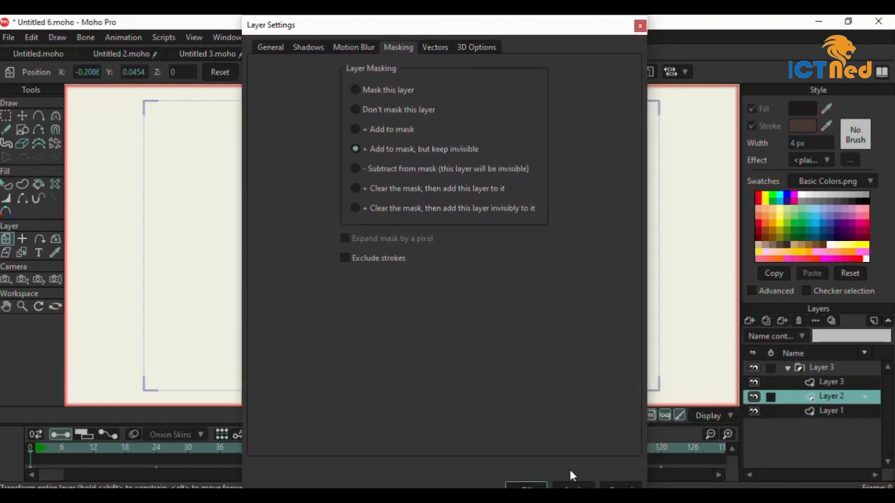
left_click(572, 488)
left_click(537, 488)
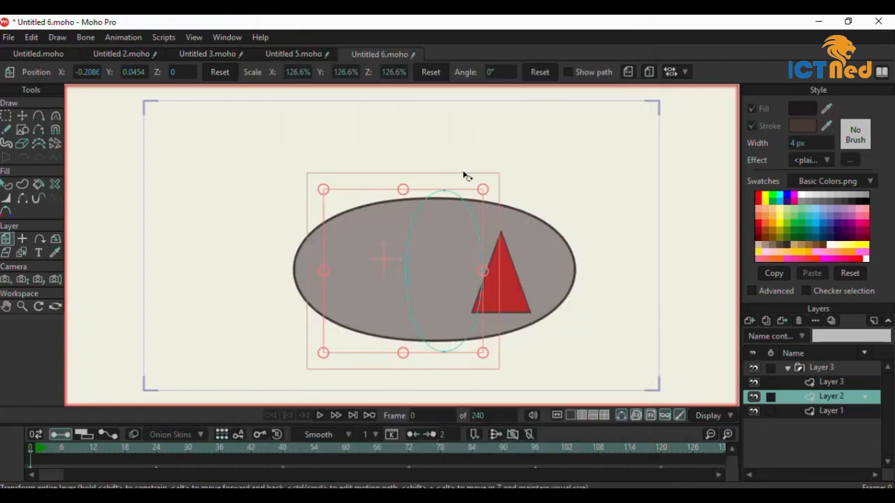
left_click_drag(407, 265, 380, 250)
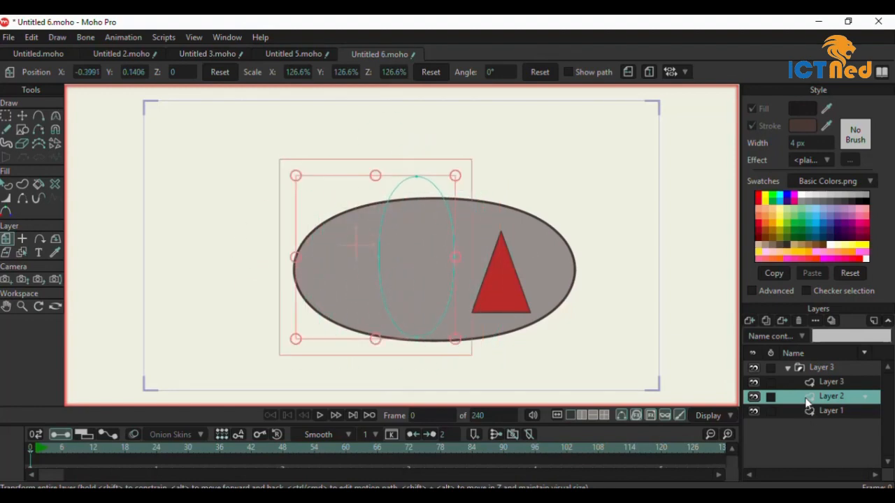
- Set Layer 2's masking to - Subtract from mask, and move the layer down and right to about X -0.20, Y -0.03
double_click(808, 399)
left_click(397, 48)
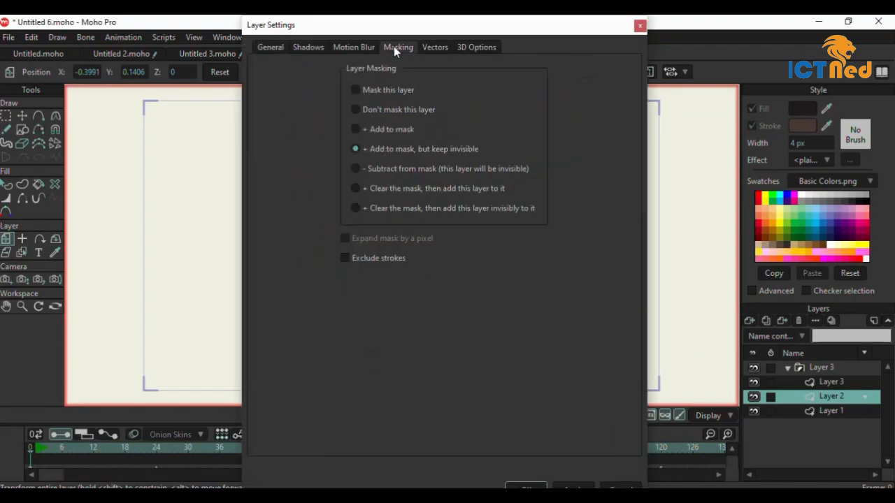
left_click_drag(412, 25, 166, 30)
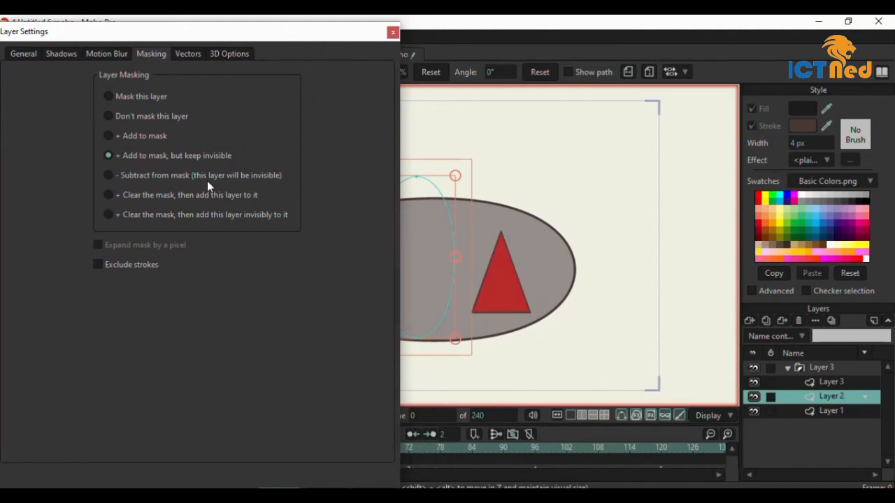
left_click(108, 175)
left_click_drag(300, 29, 300, 23)
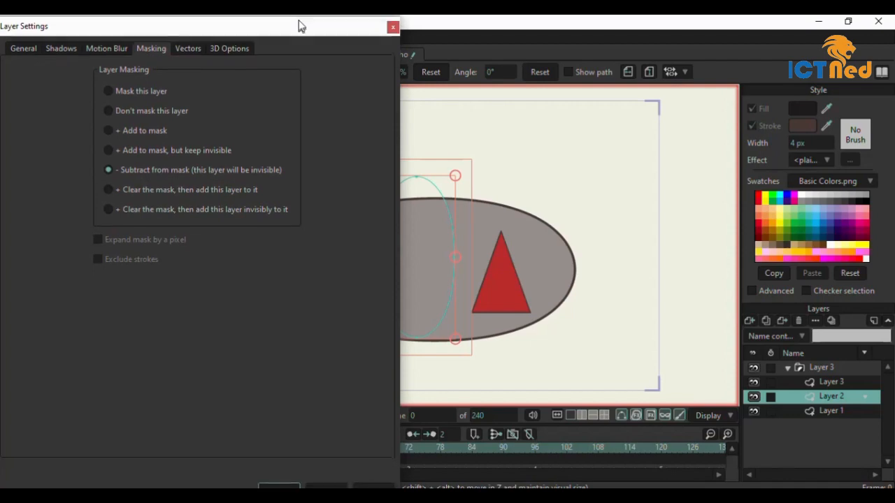
left_click(331, 486)
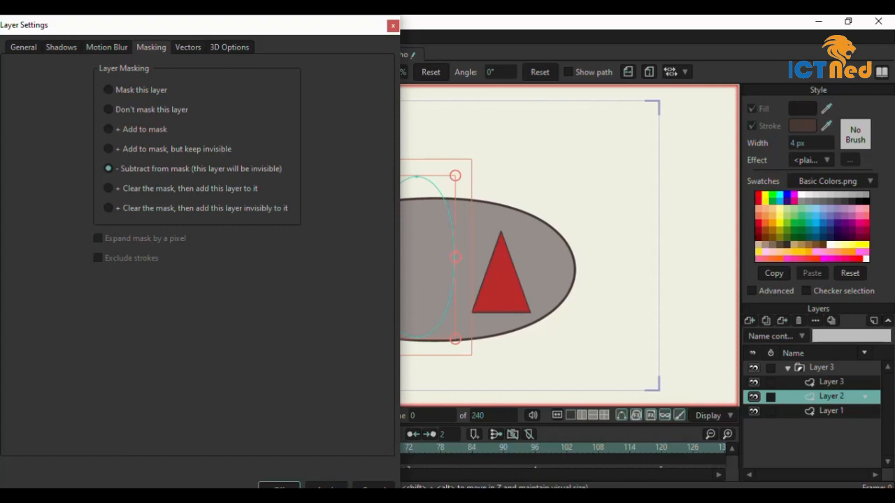
left_click(280, 486)
left_click_drag(396, 286, 430, 303)
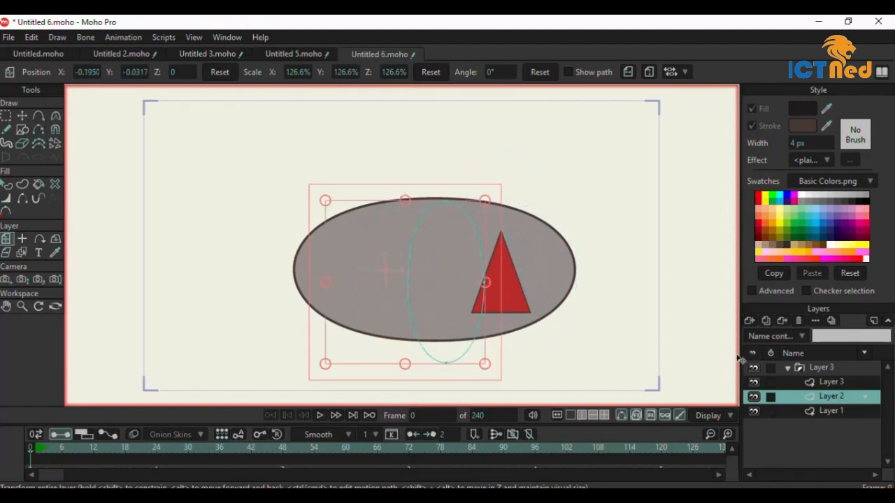
- Set Layer 2's masking to + Clear the mask, then add this layer to it, and move the layer slightly down and right
double_click(818, 399)
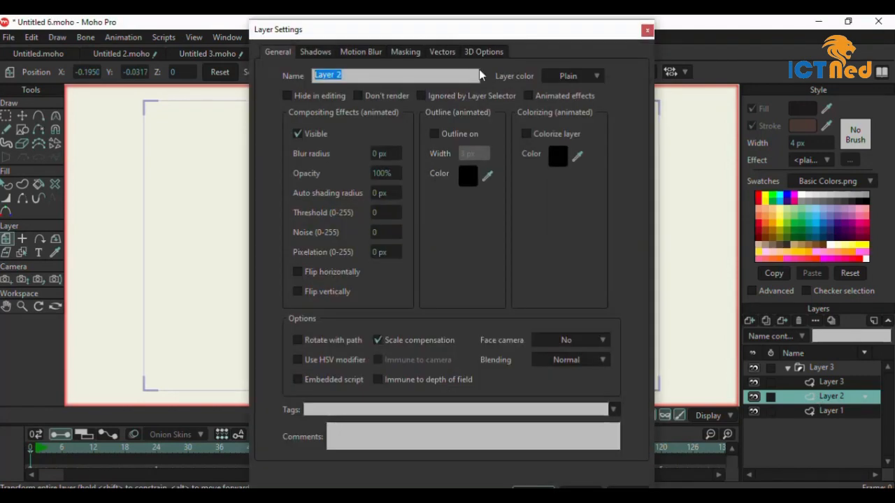
left_click(404, 49)
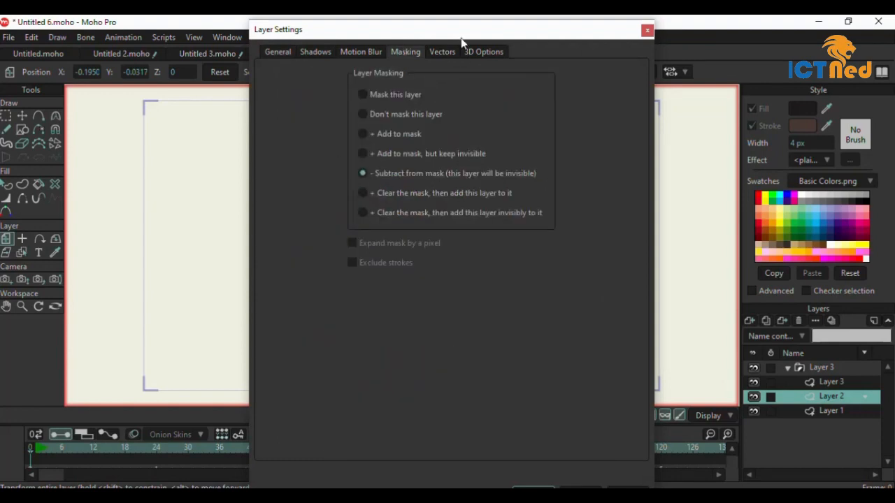
left_click_drag(461, 38, 264, 28)
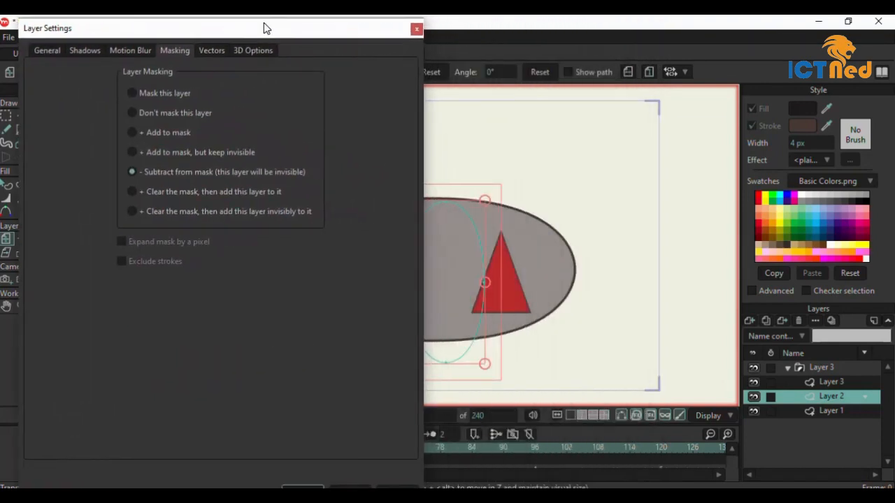
left_click(132, 192)
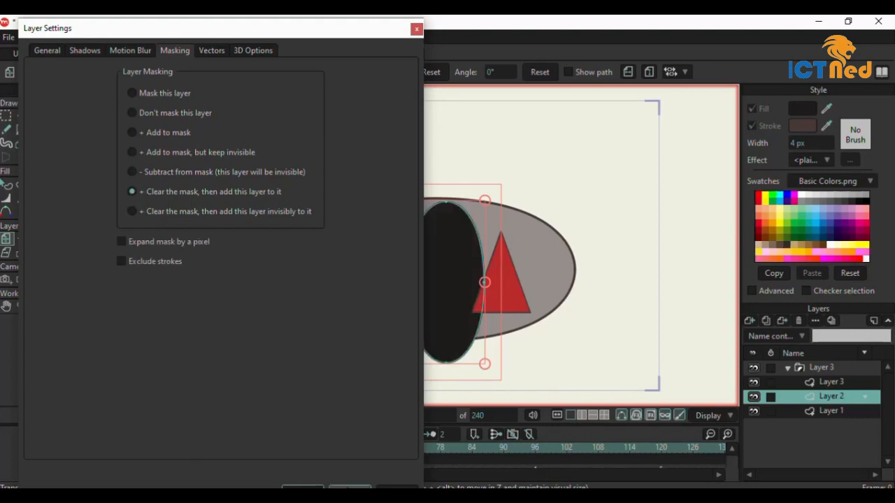
left_click(416, 30)
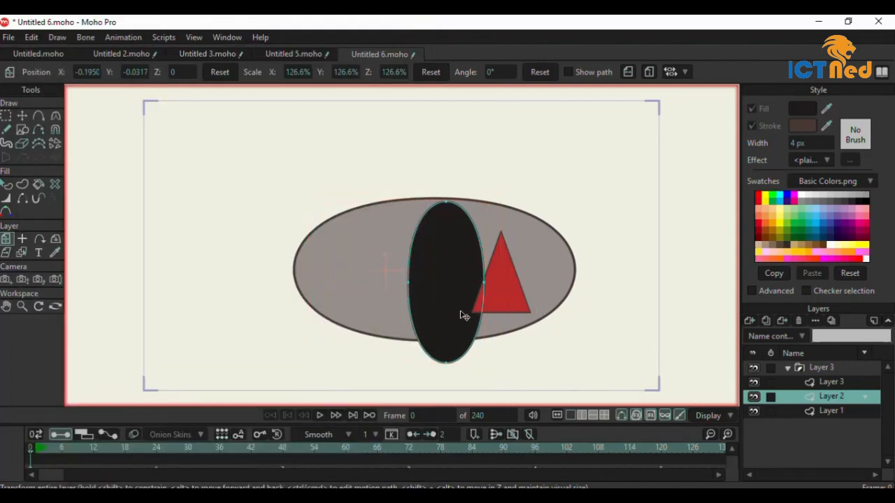
mouse_move(464, 314)
left_mouse_down()
mouse_move(470, 266)
mouse_move(342, 232)
mouse_move(510, 277)
mouse_move(524, 291)
mouse_move(497, 294)
mouse_move(481, 333)
mouse_move(531, 316)
mouse_move(515, 311)
mouse_move(513, 248)
mouse_move(365, 240)
mouse_move(394, 327)
mouse_move(531, 333)
mouse_move(553, 272)
mouse_move(476, 324)
left_mouse_up()
- Open the masking options in Layer 2's layer settings
double_click(832, 398)
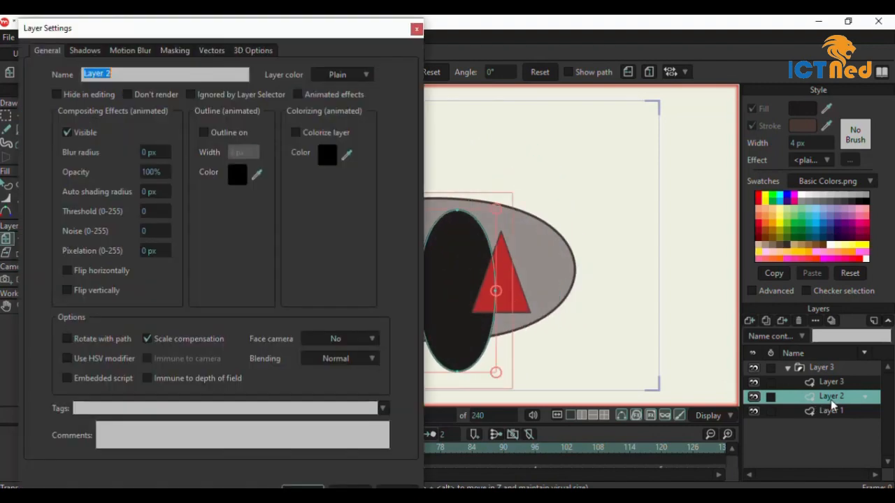
left_click(172, 51)
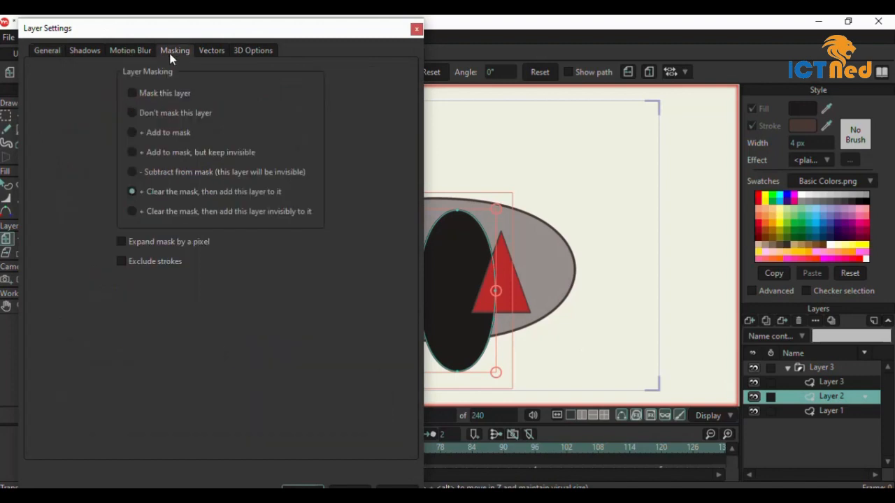